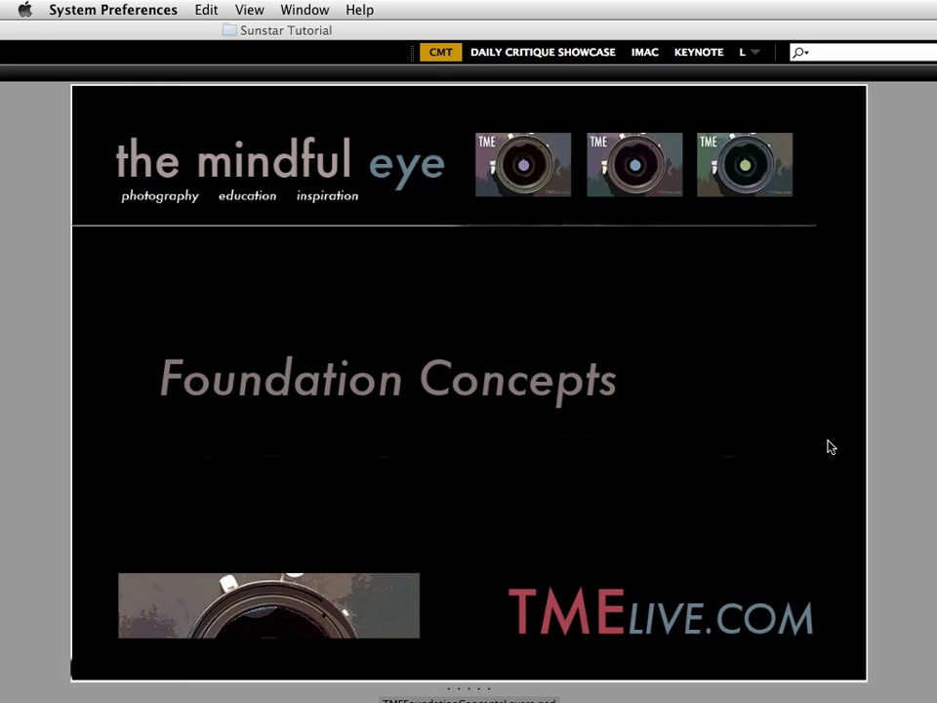
- Advance Bridge's full-screen preview from the title slide to the first sunset photo
click(727, 336)
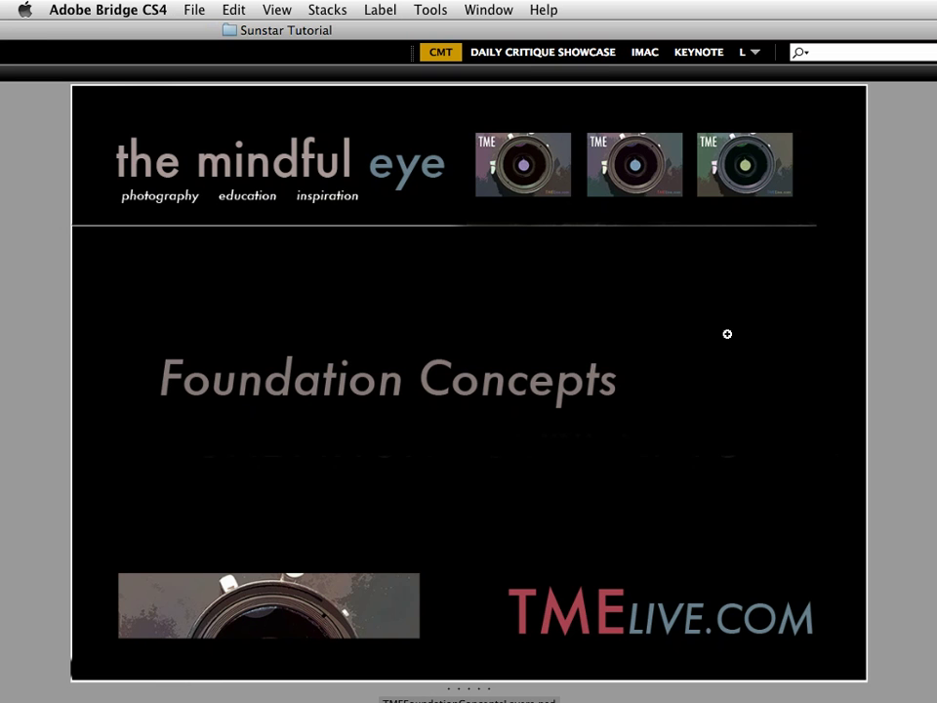
key(Right)
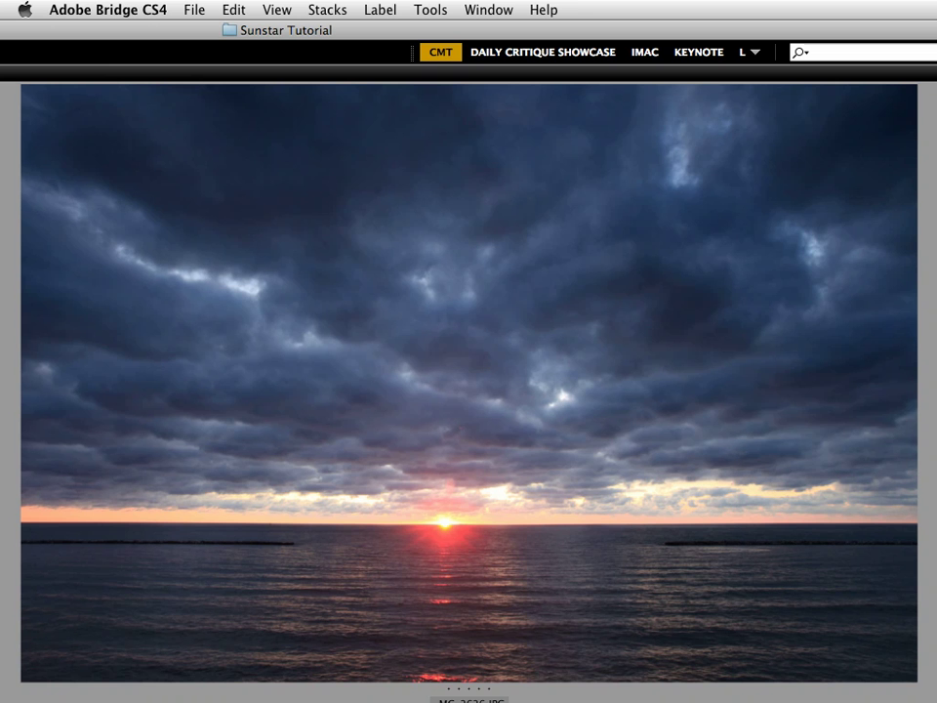
- Flip back and forth through the similar sunset frames, settling on _MG_2632 with its strong sun star
key(Right)
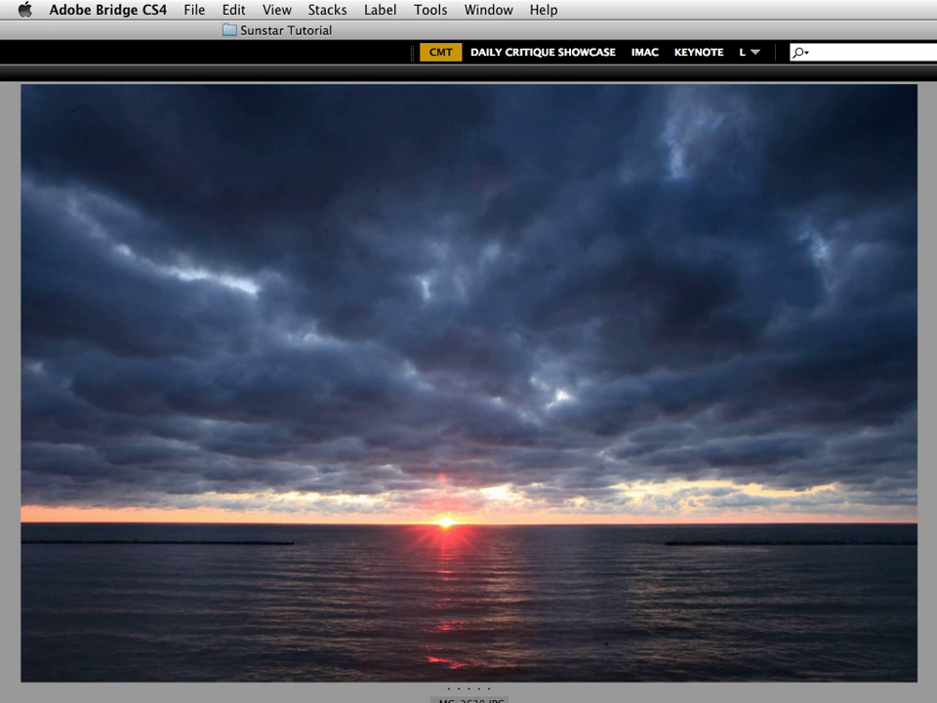
key(Left)
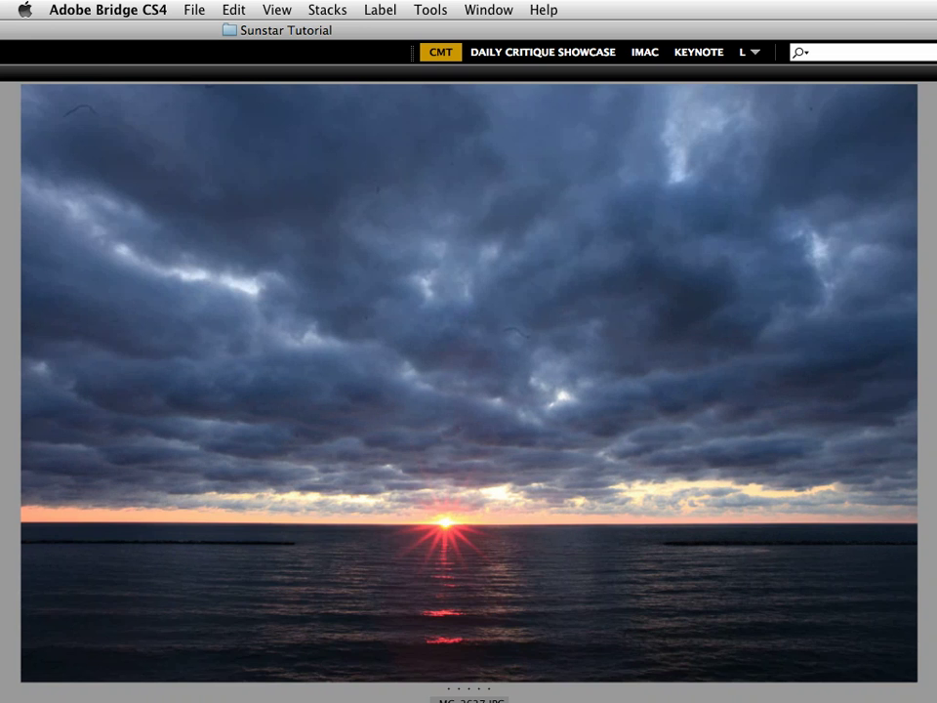
key(Right)
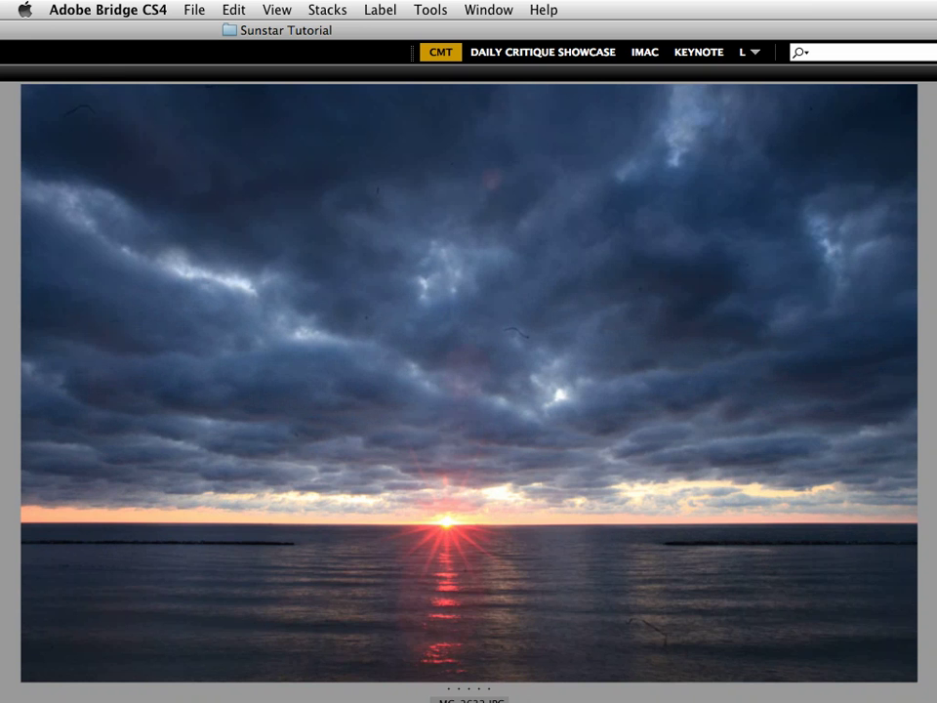
key(Left)
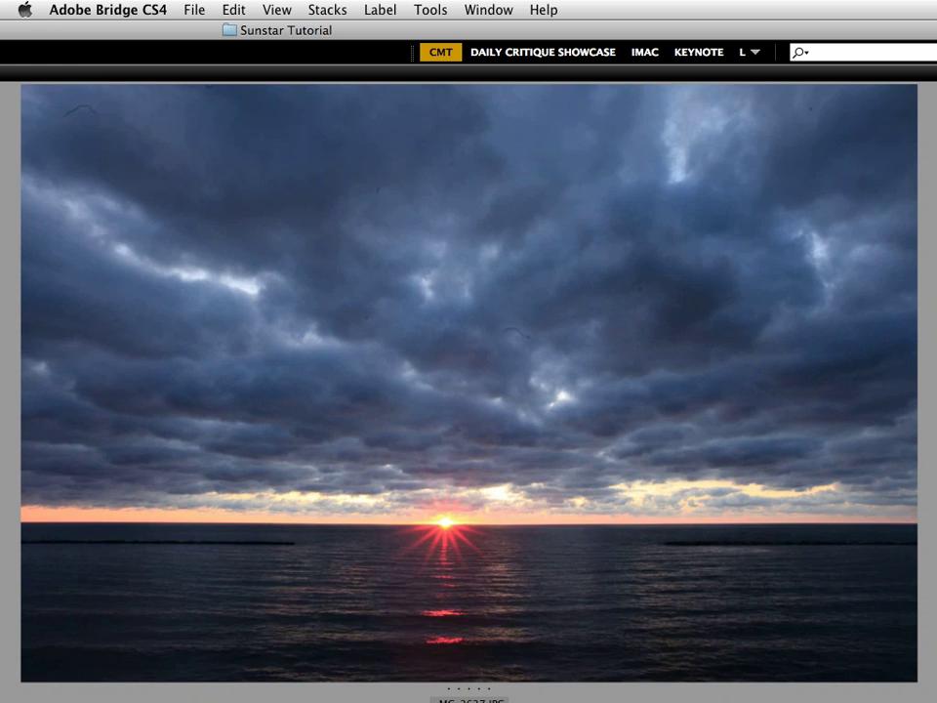
key(Right)
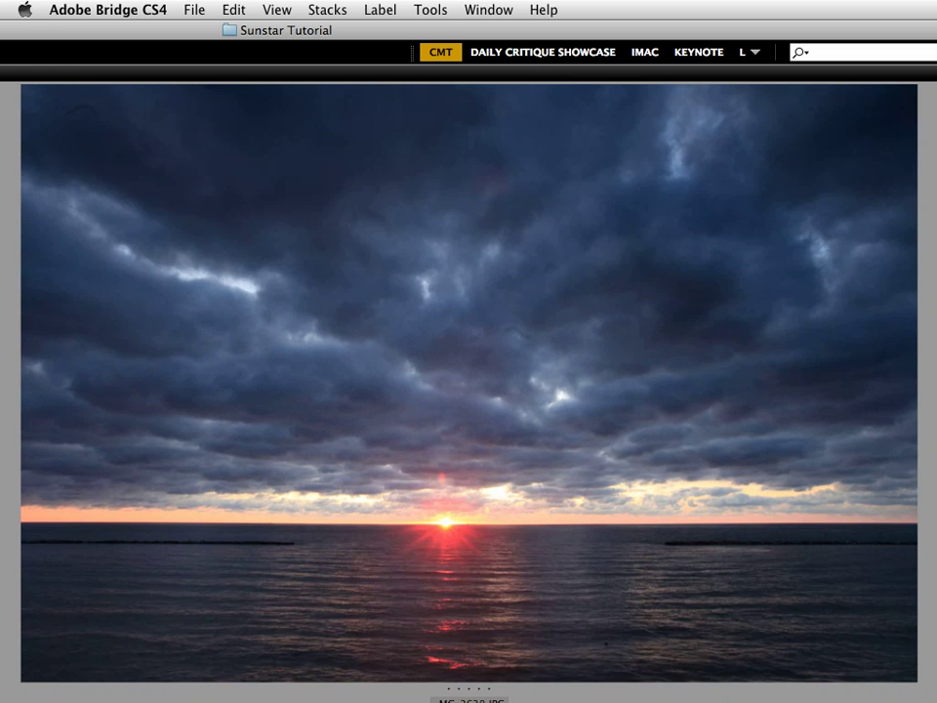
key(Left)
key(Left)
key(Left)
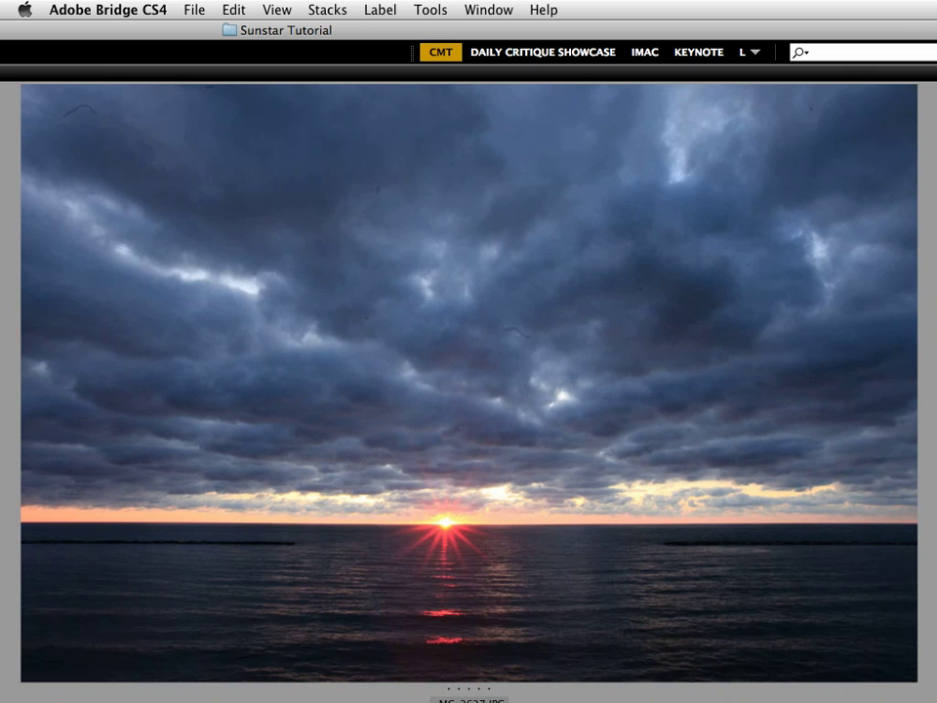
key(Left)
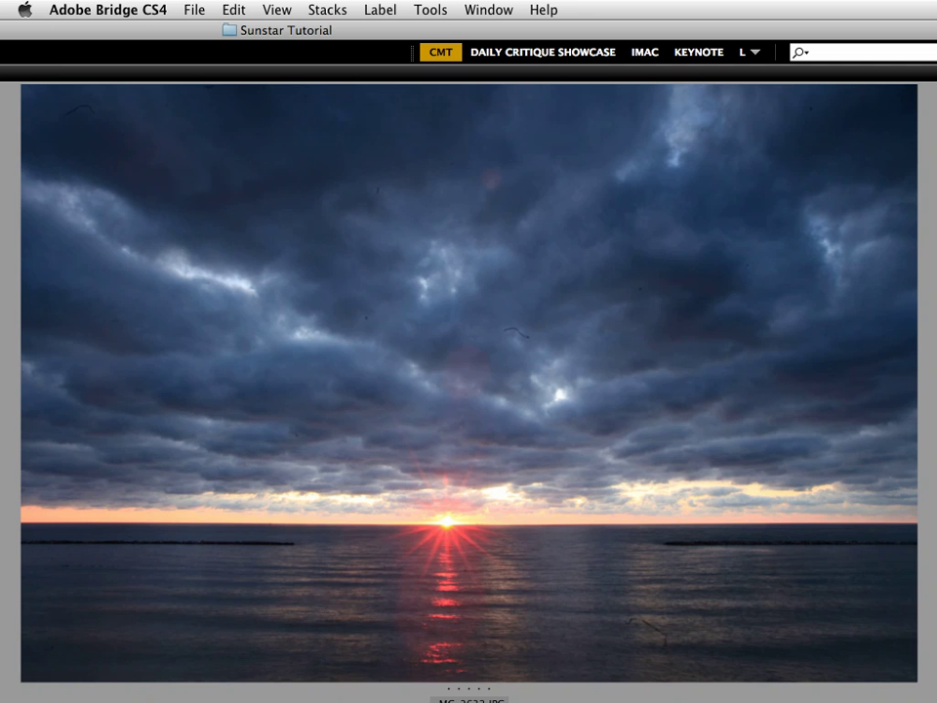
key(Right)
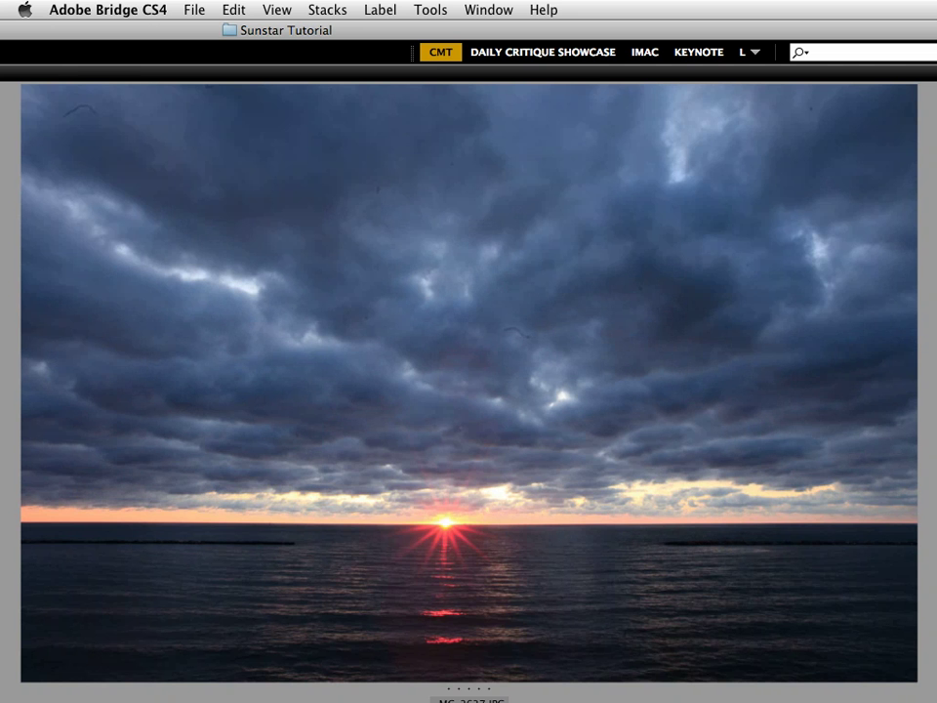
key(Right)
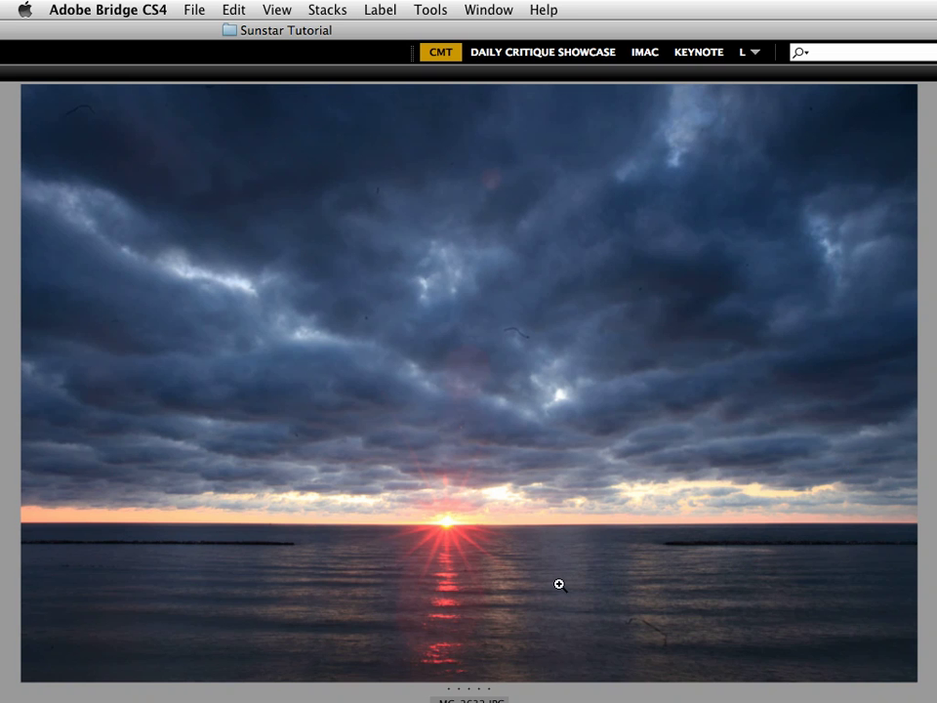
- Annotate the rippled water, the cloud edges above the sun, and the left and right jetty rocks
drag(559, 585, 672, 584)
drag(521, 416, 635, 349)
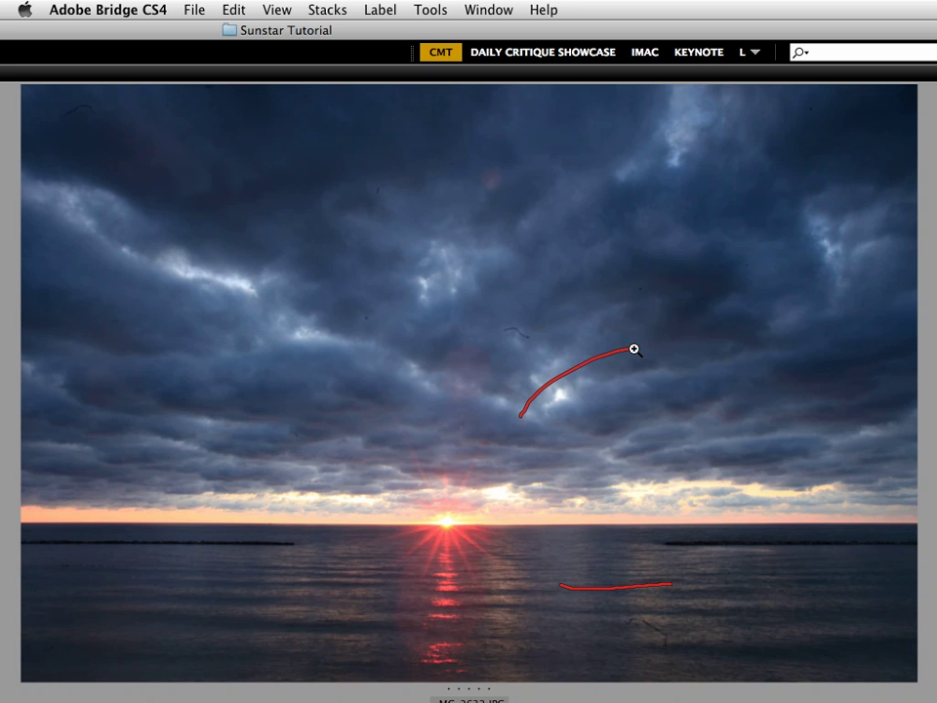
click(589, 415)
drag(586, 404, 665, 372)
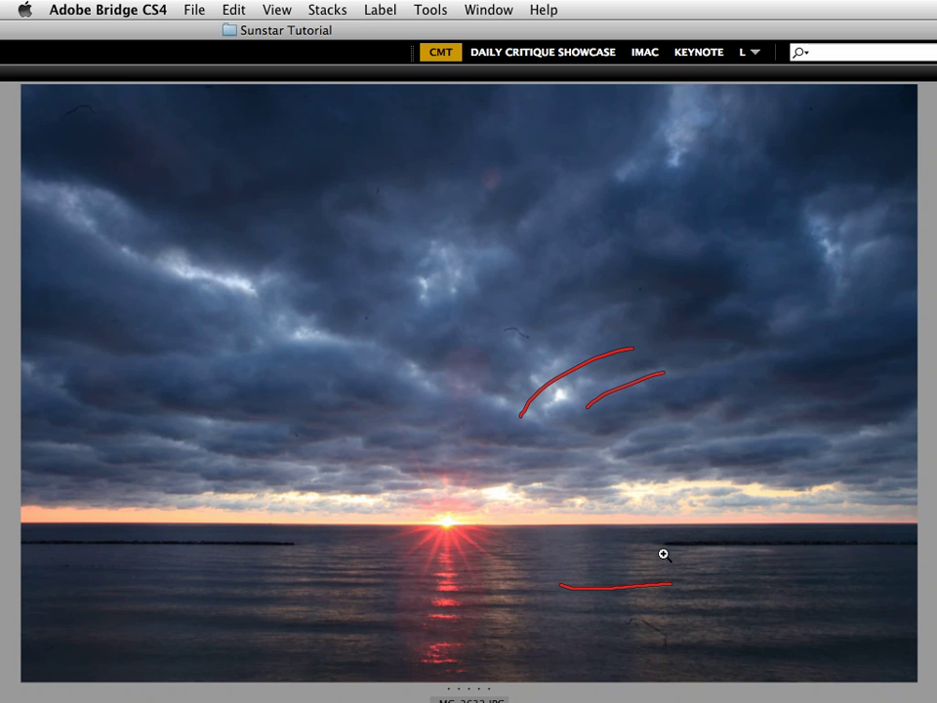
drag(663, 554, 895, 553)
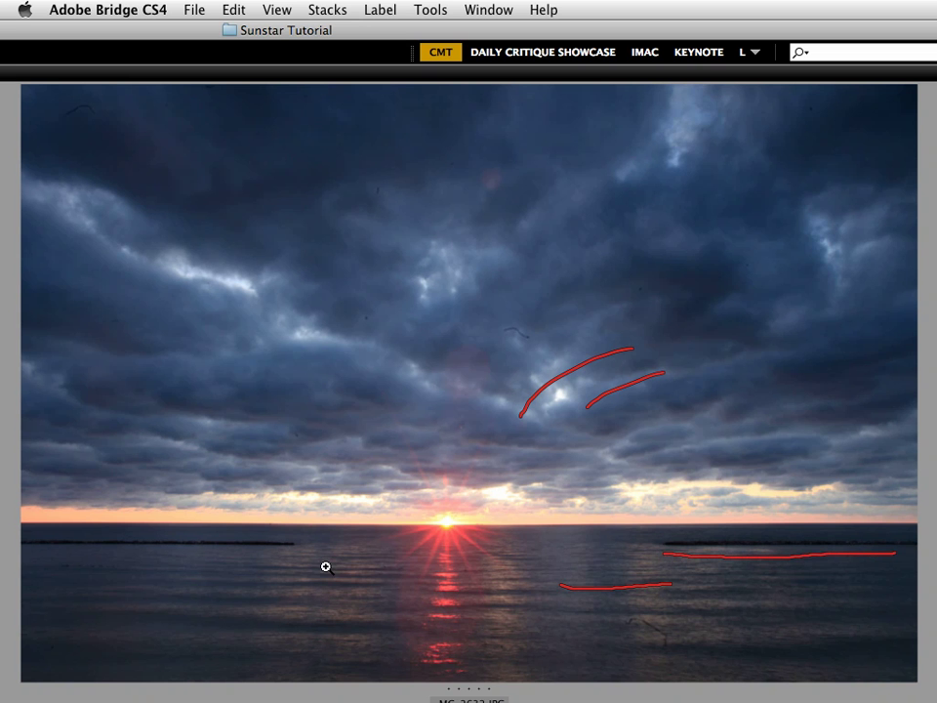
drag(298, 554, 44, 558)
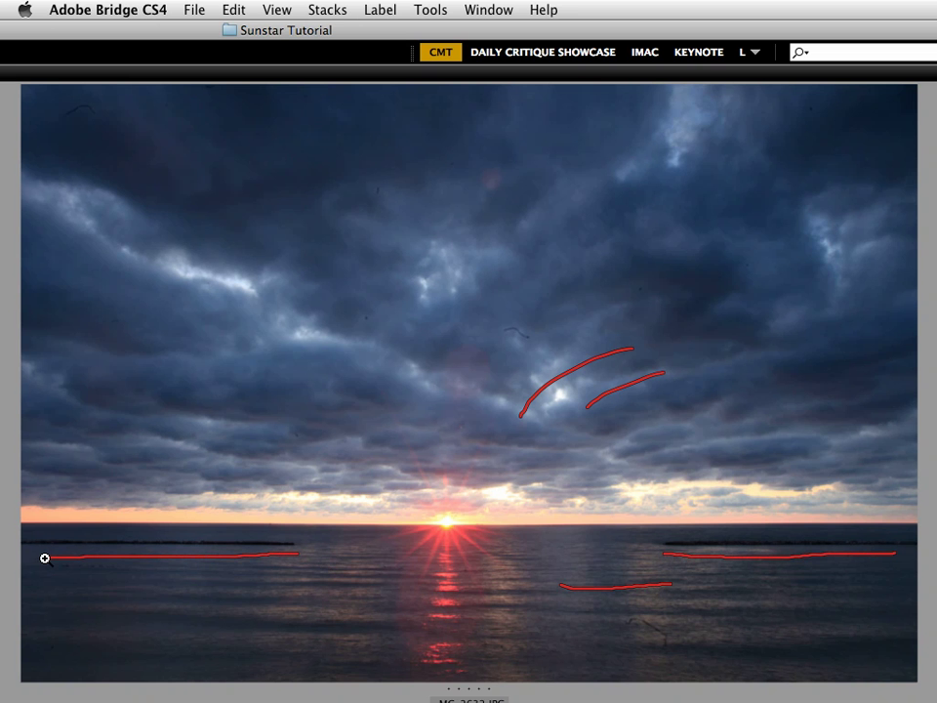
- Clear the annotations and step to the frame with the soft, star-less sun
key(Escape)
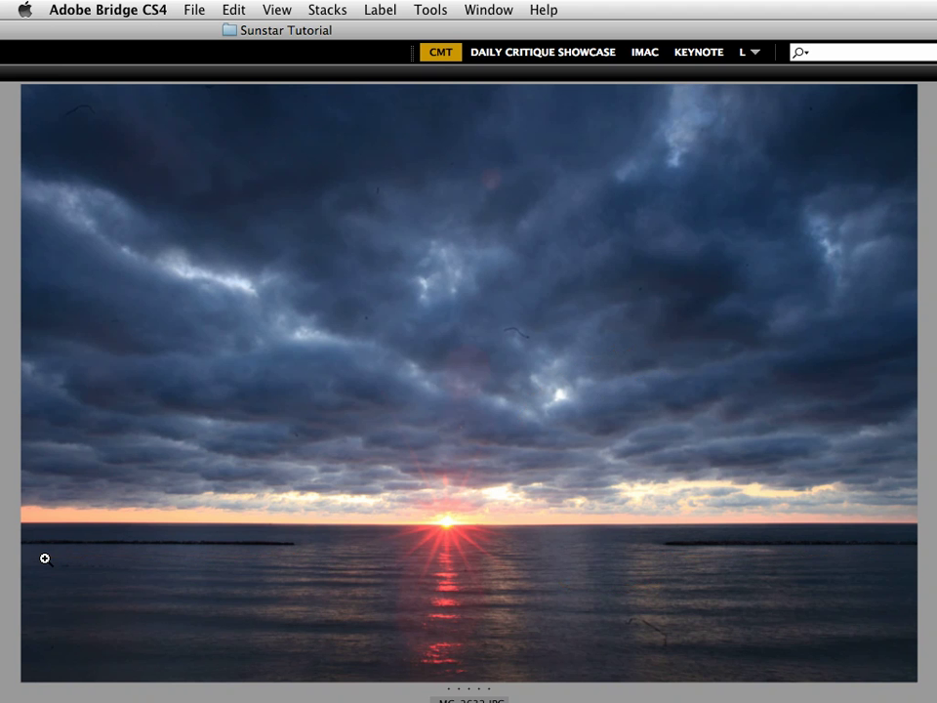
key(Left)
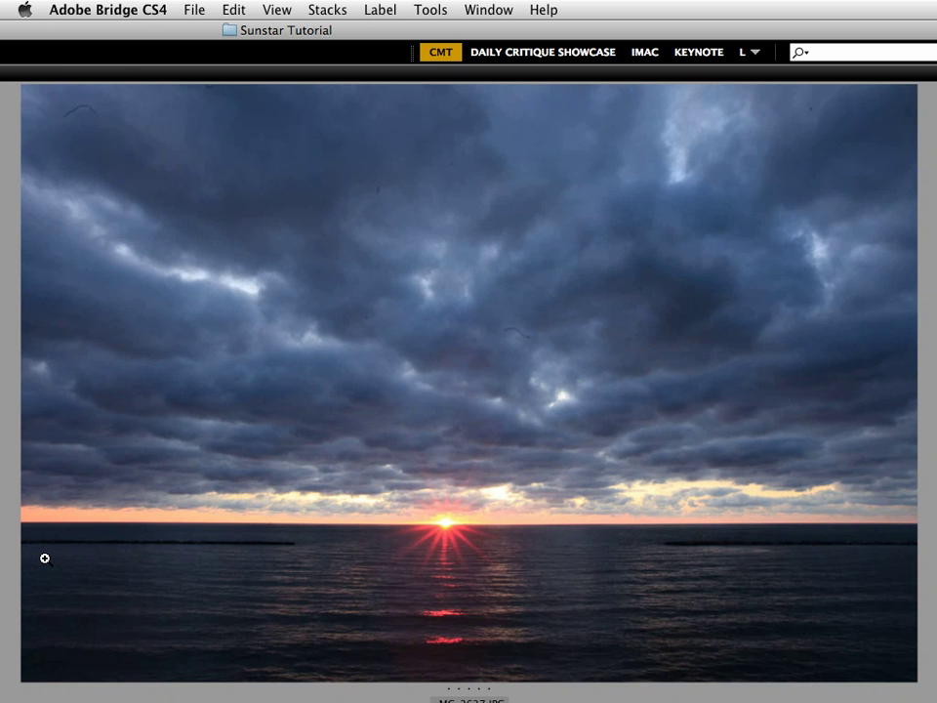
key(Right)
key(Right)
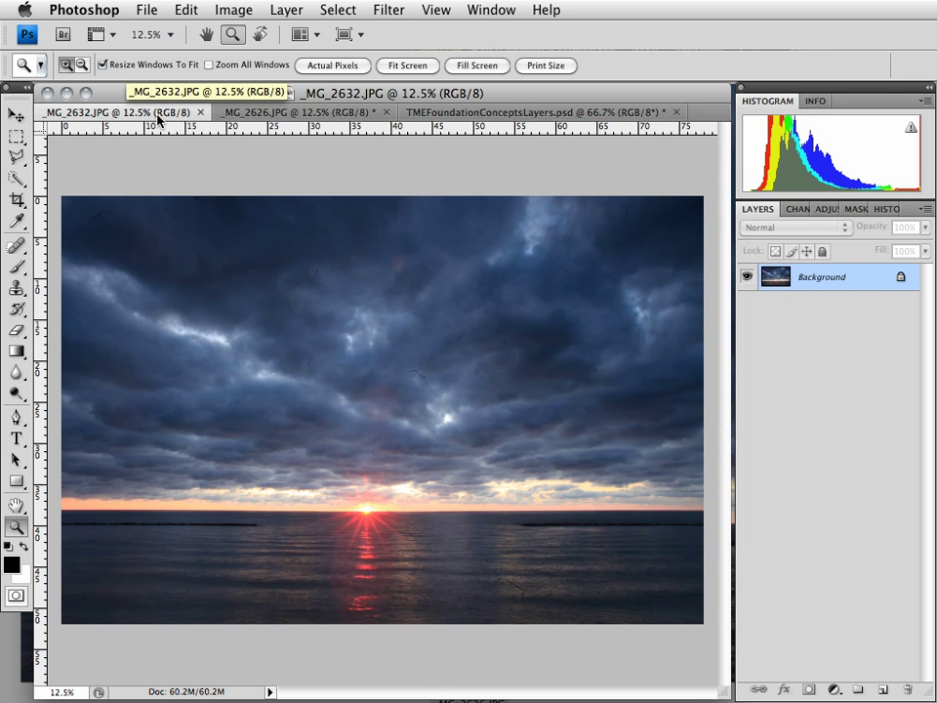
- Compare _MG_2626 against _MG_2632, then select the entire _MG_2632 image
click(242, 113)
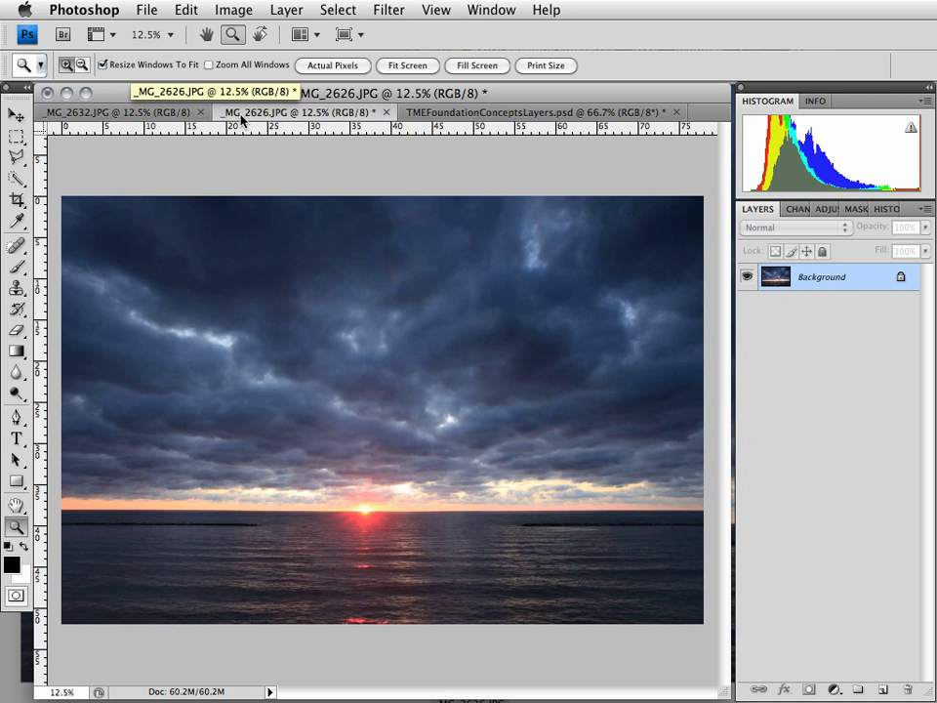
click(176, 115)
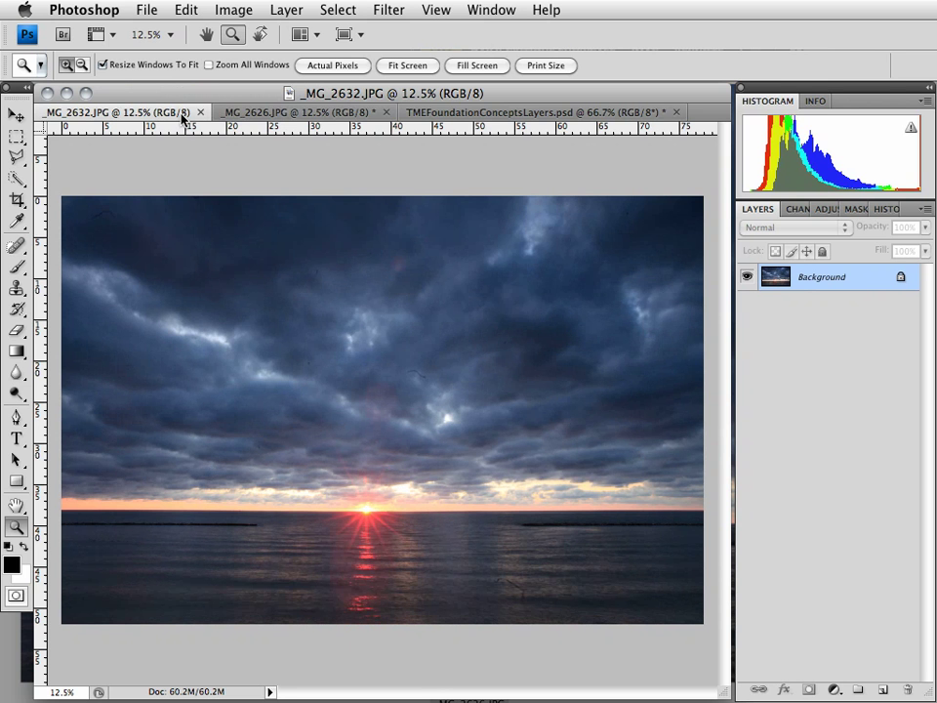
key(super+a)
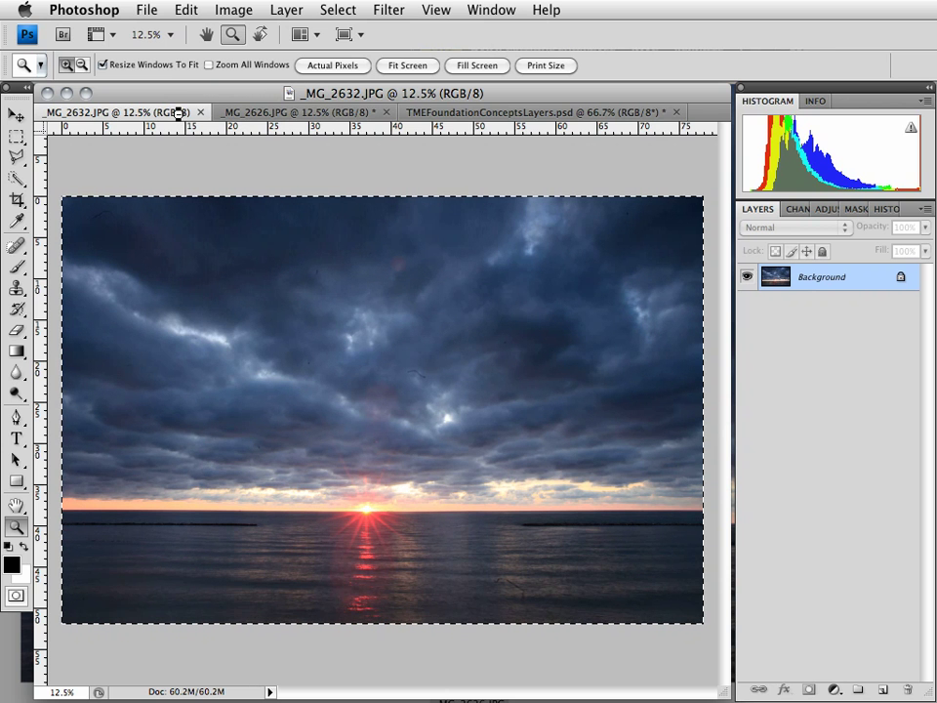
- Paste the sun-star photo as a new layer in _MG_2626, check its visibility, and duplicate Background
click(298, 116)
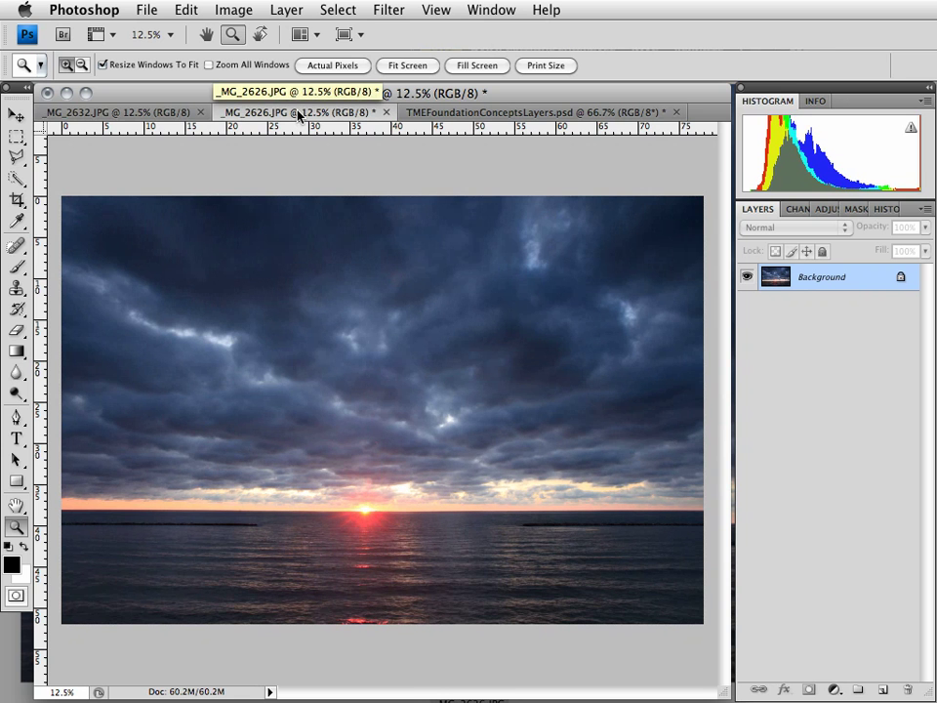
key(ctrl+shift+alt+n)
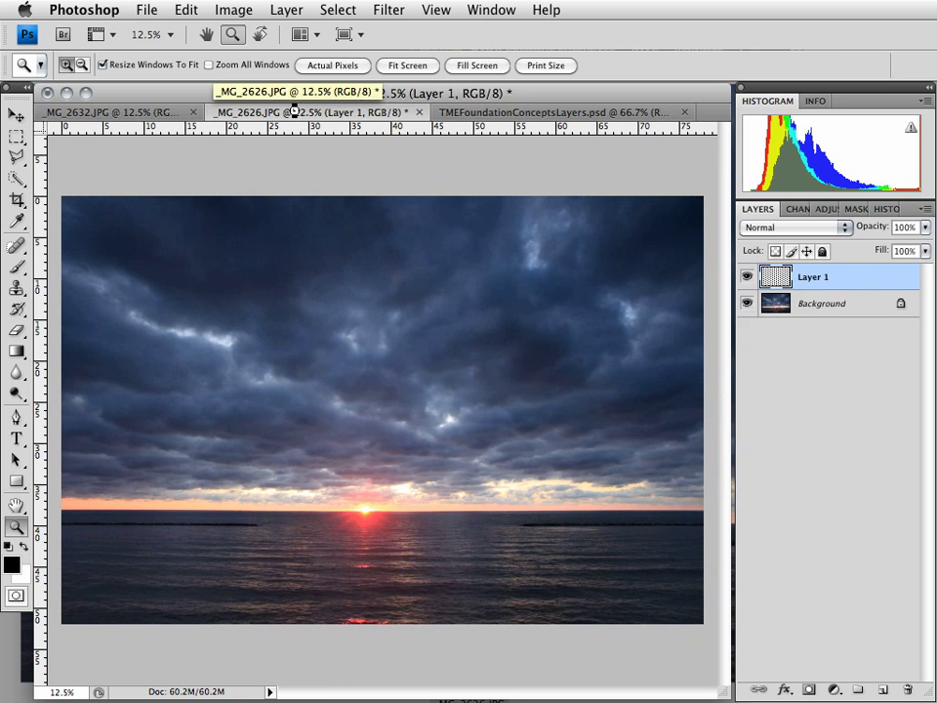
key(ctrl+shift+alt+e)
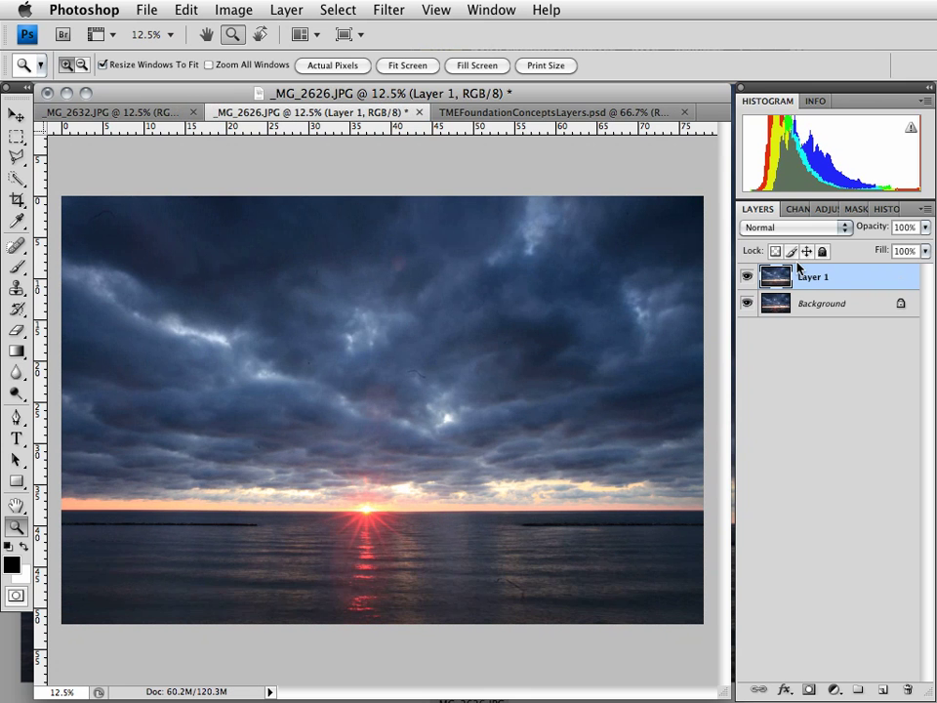
click(745, 279)
click(746, 277)
click(747, 279)
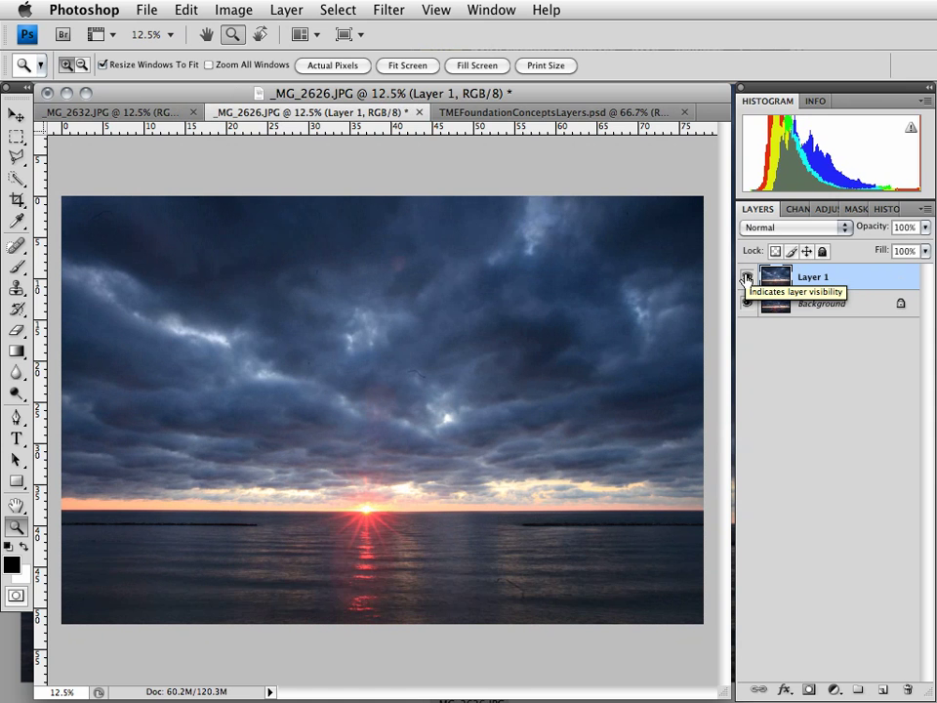
click(776, 305)
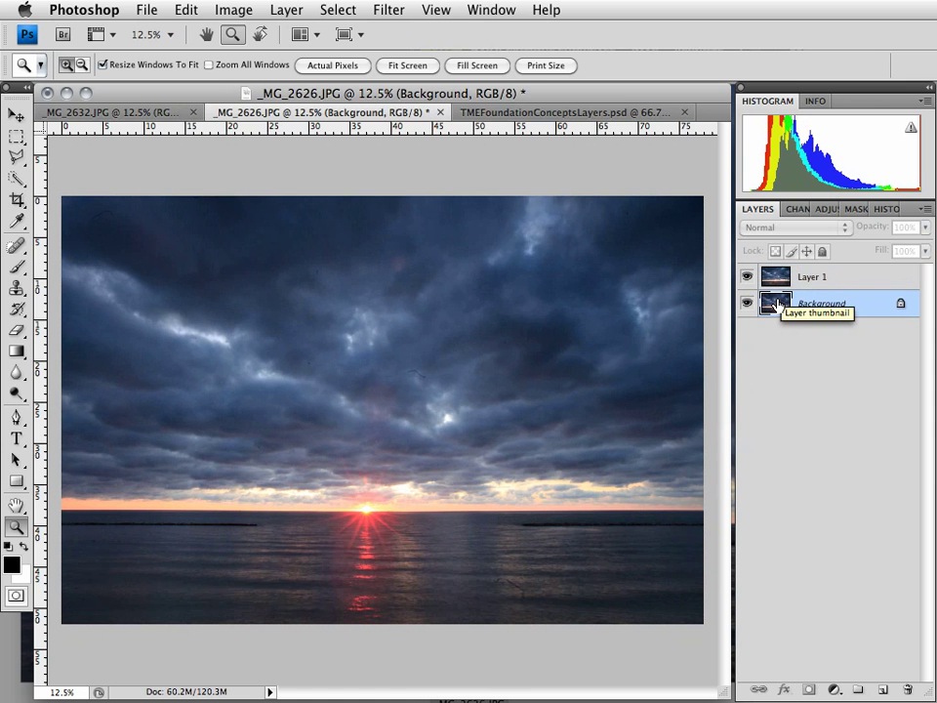
key(super+j)
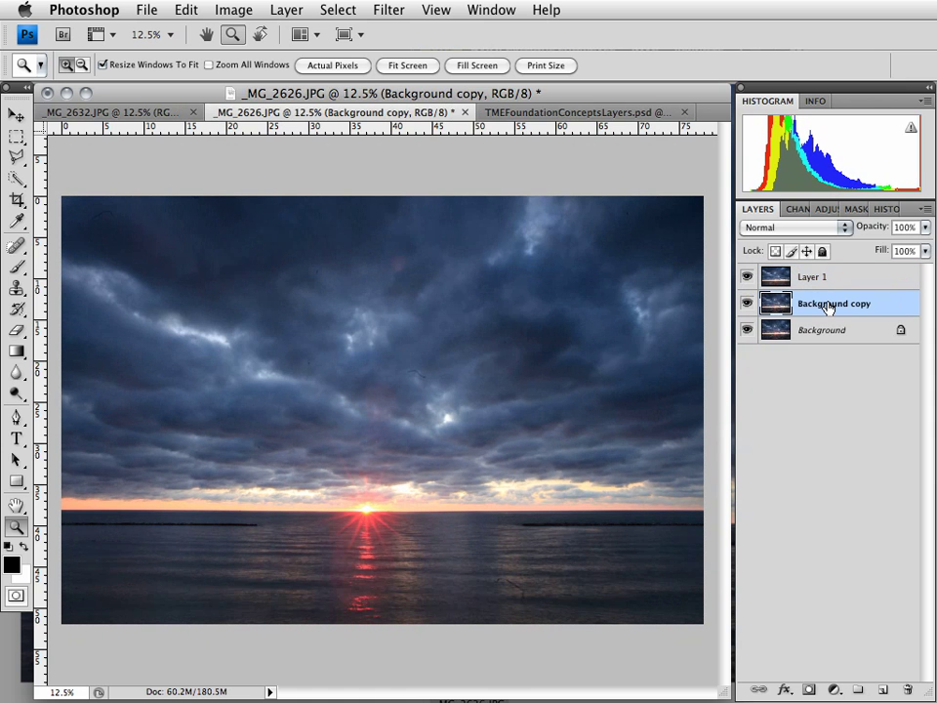
- Rename Layer 1 to '22 Star' and the Background copy to '8 Sharp'
click(777, 279)
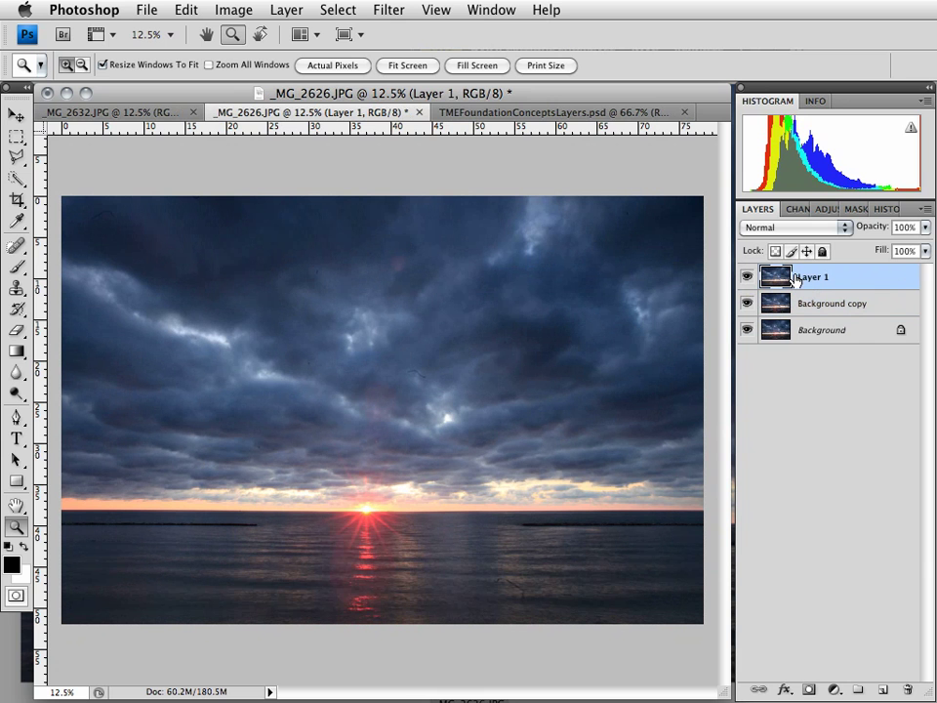
double_click(808, 281)
key(BackSpace)
text(22)
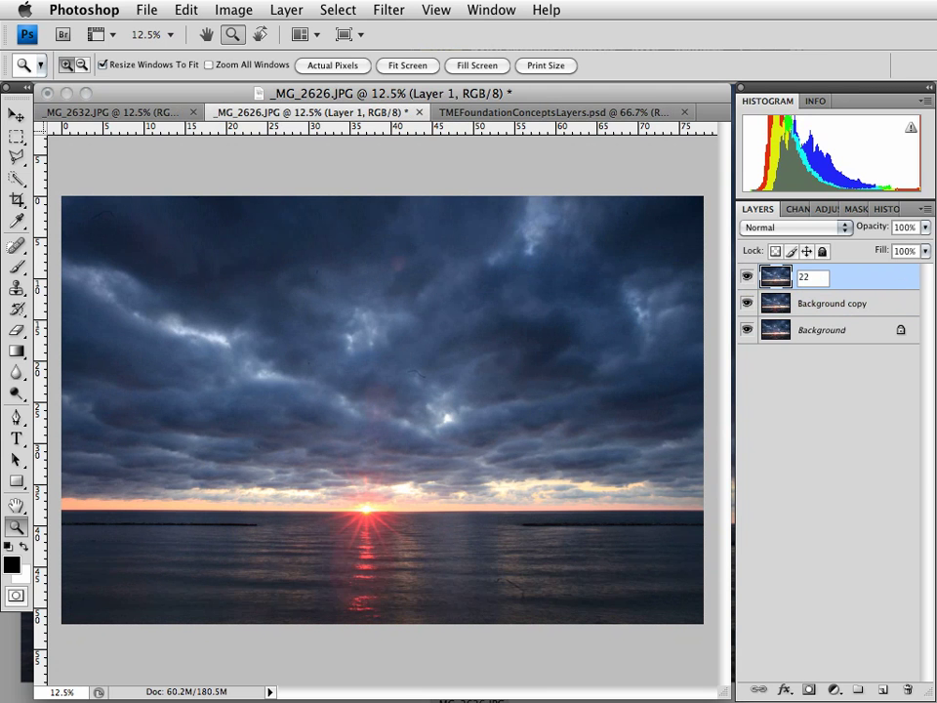
text( Star)
click(834, 306)
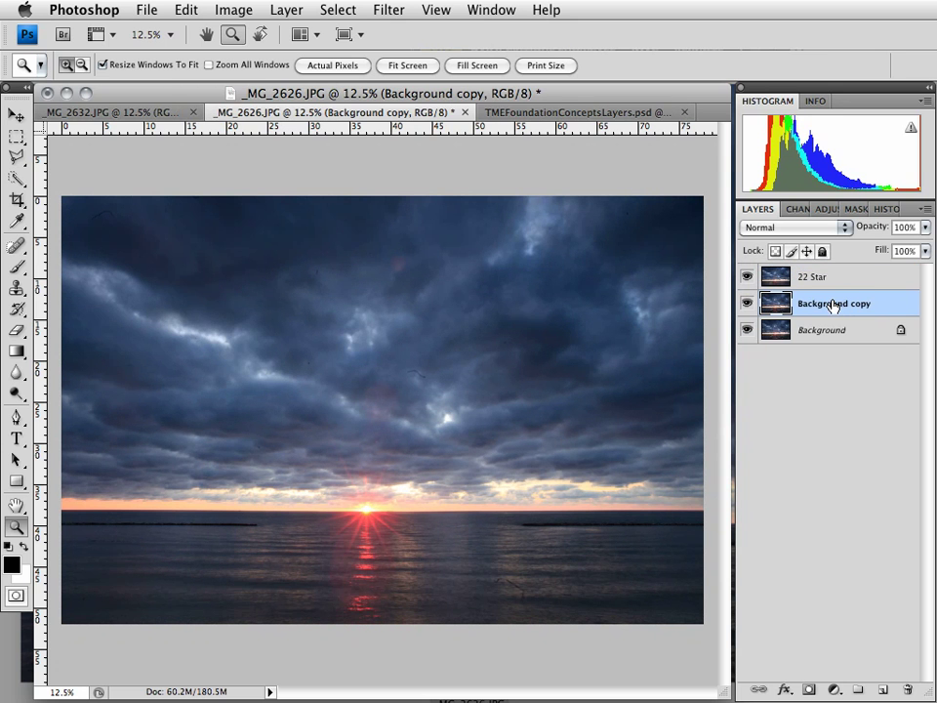
double_click(834, 304)
key(BackSpace)
text(8 Sharp)
- Add a white layer mask to 22 Star, make black the foreground colour, and choose the Brush
click(780, 280)
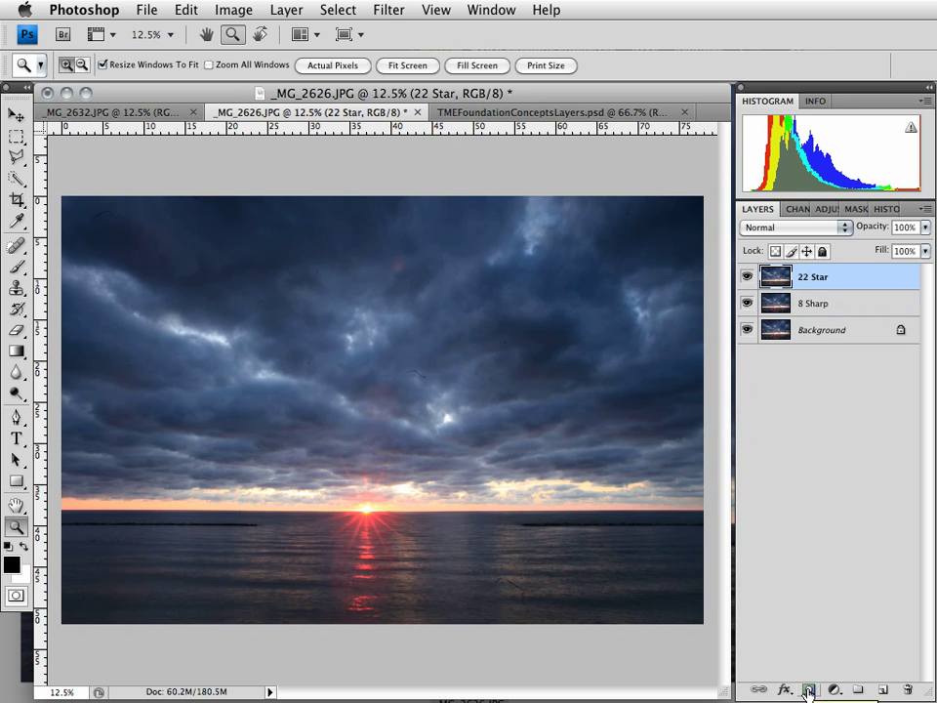
click(808, 690)
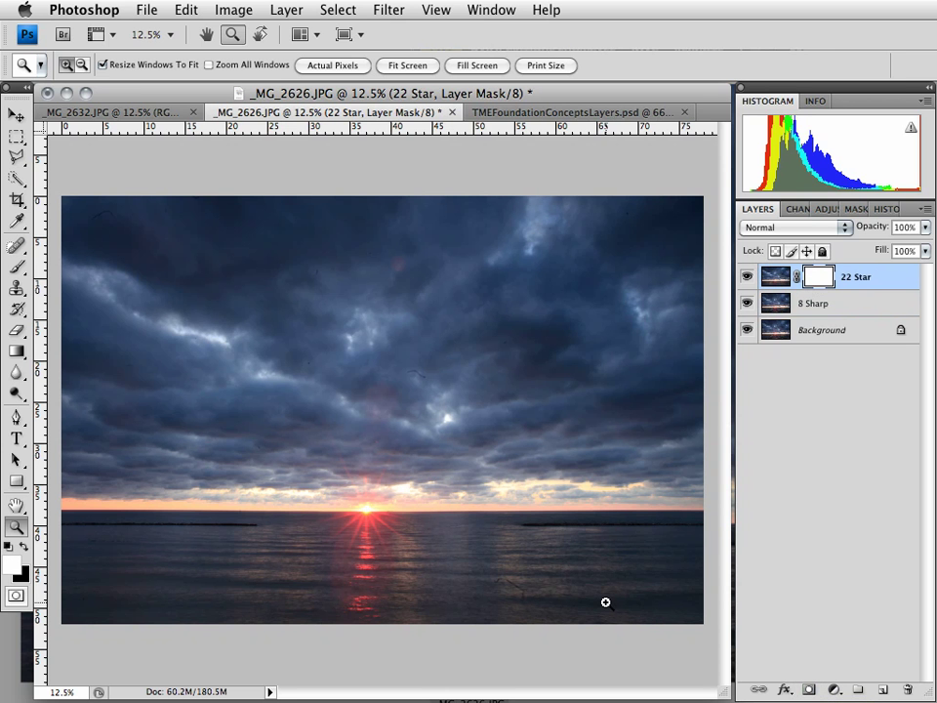
key(x)
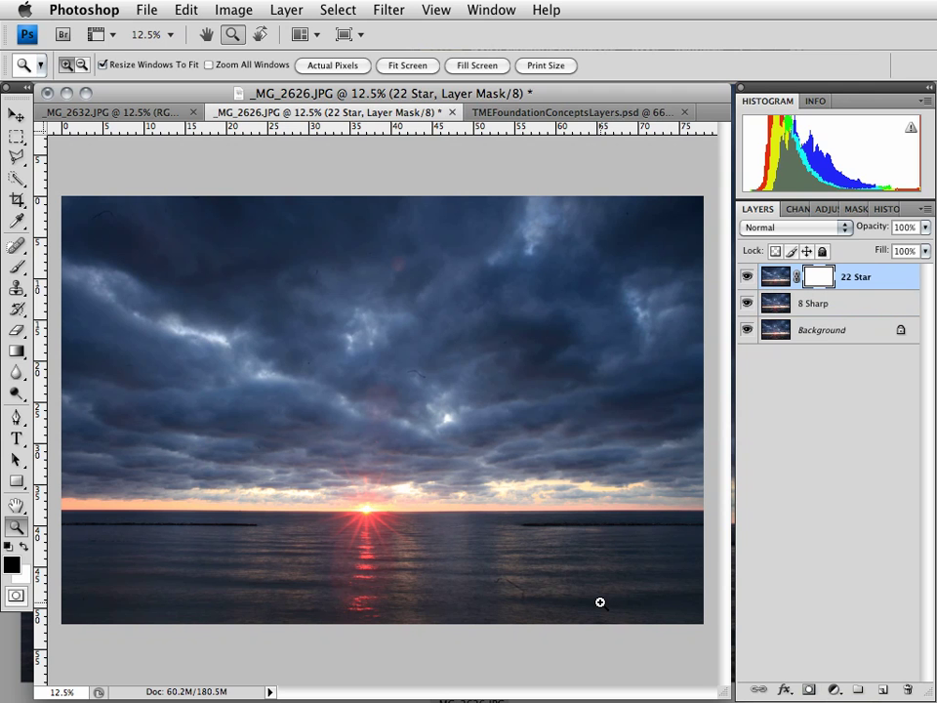
key(b)
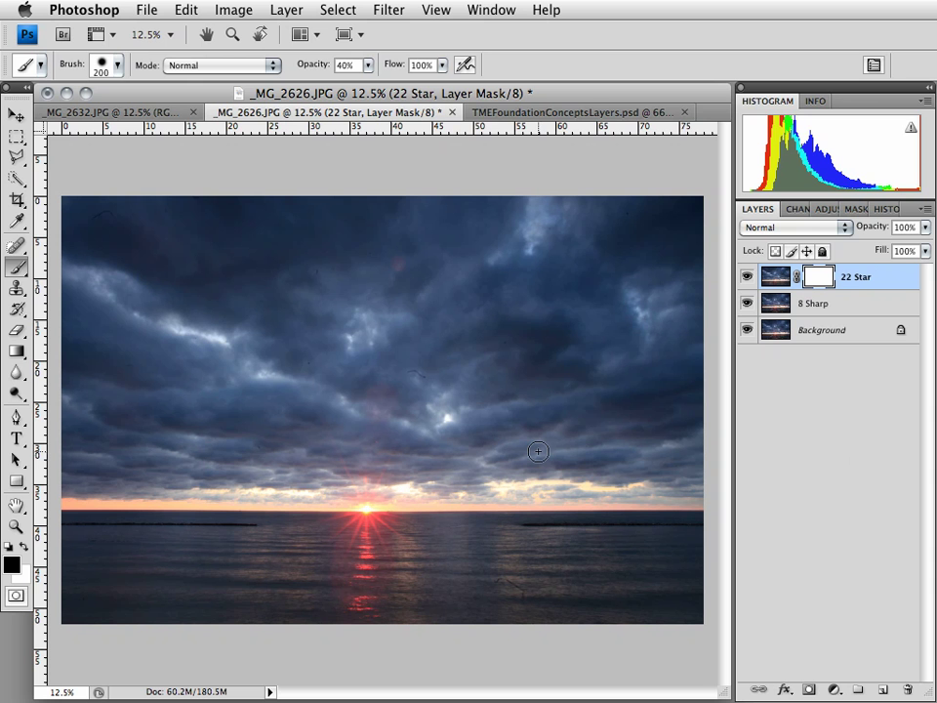
- Switch to full-screen mode, zoom to 50% near the horizon, and pan to the left jetty
key(f)
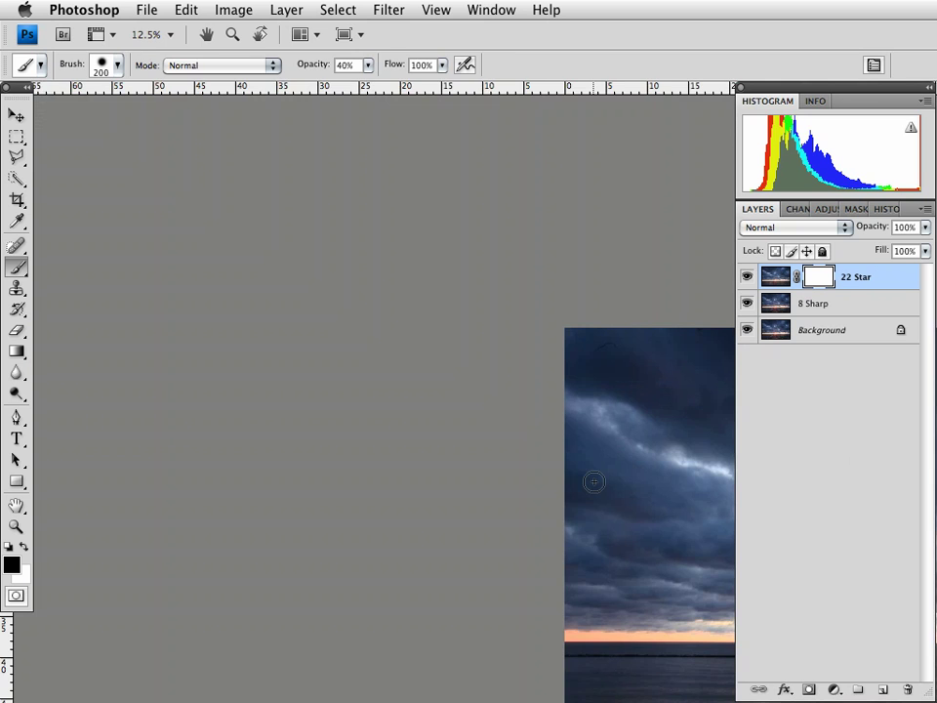
drag(593, 482, 107, 323)
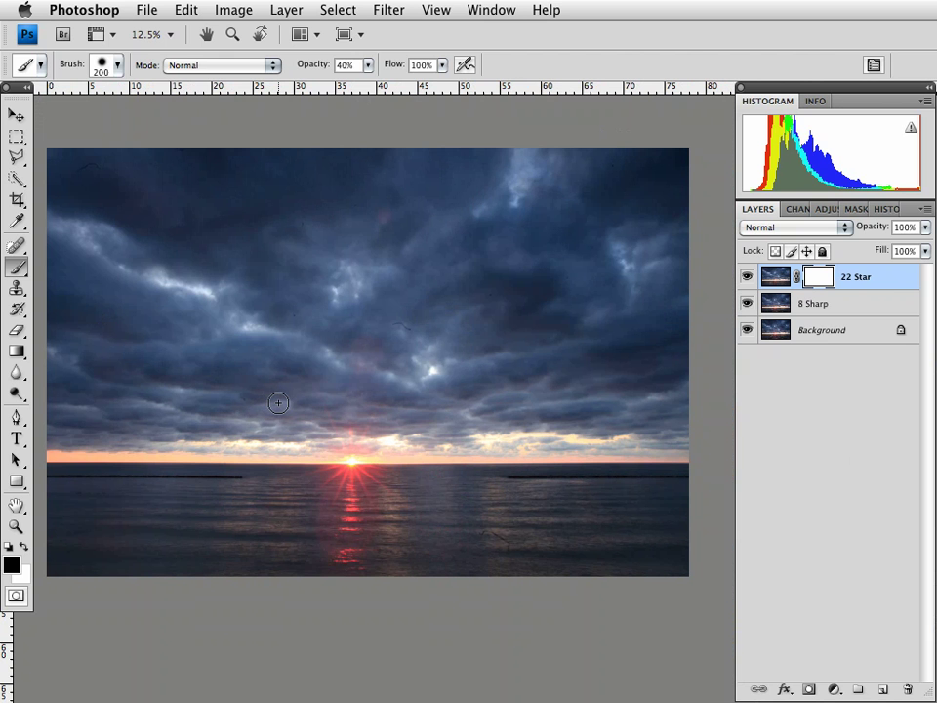
key(z)
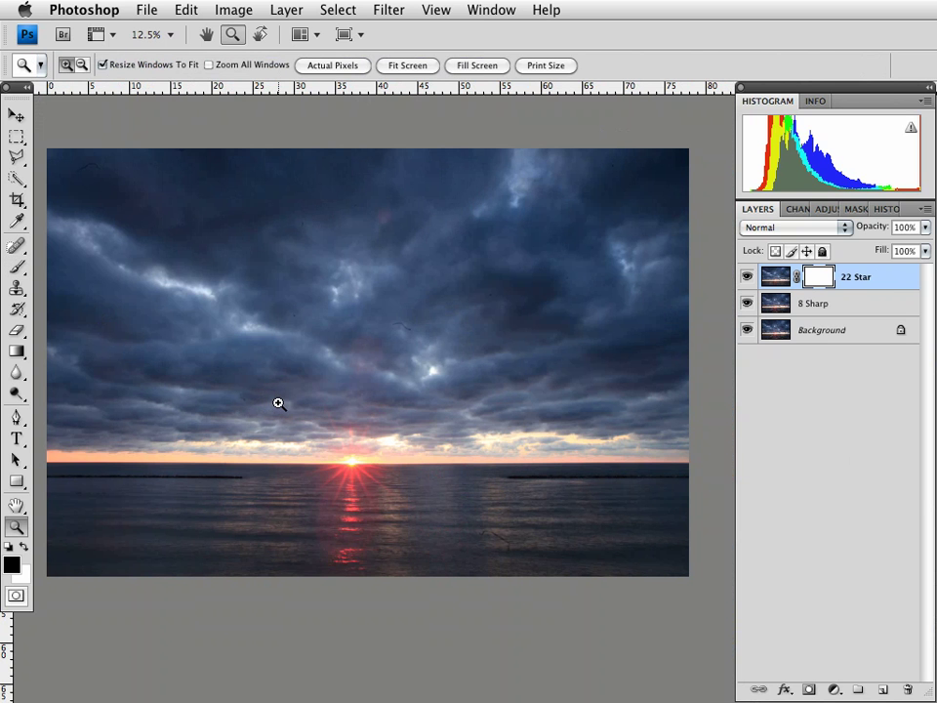
click(279, 403)
click(279, 403)
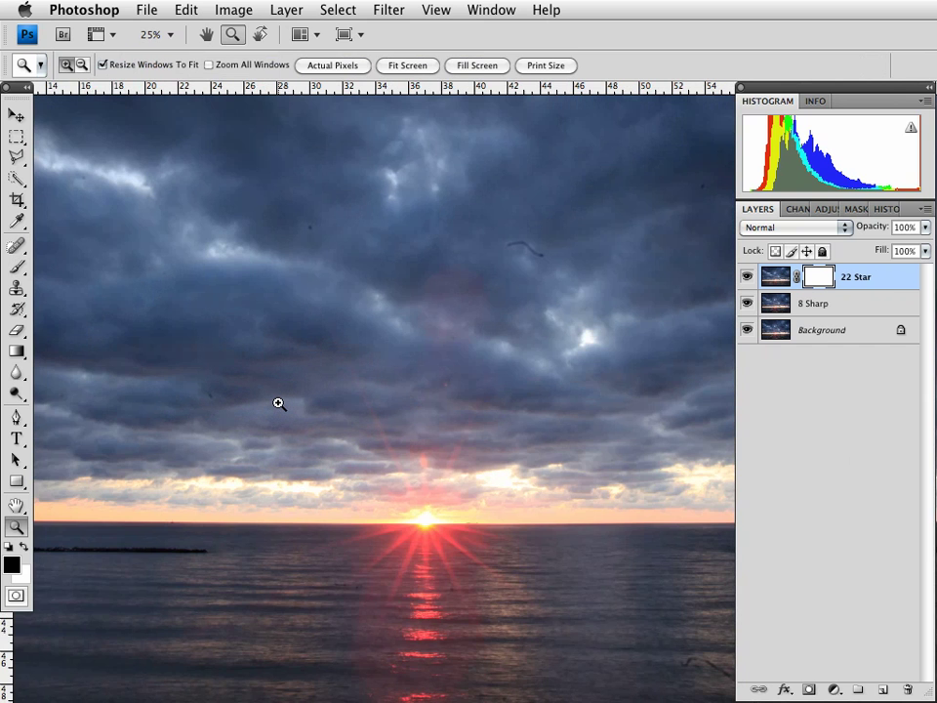
click(279, 403)
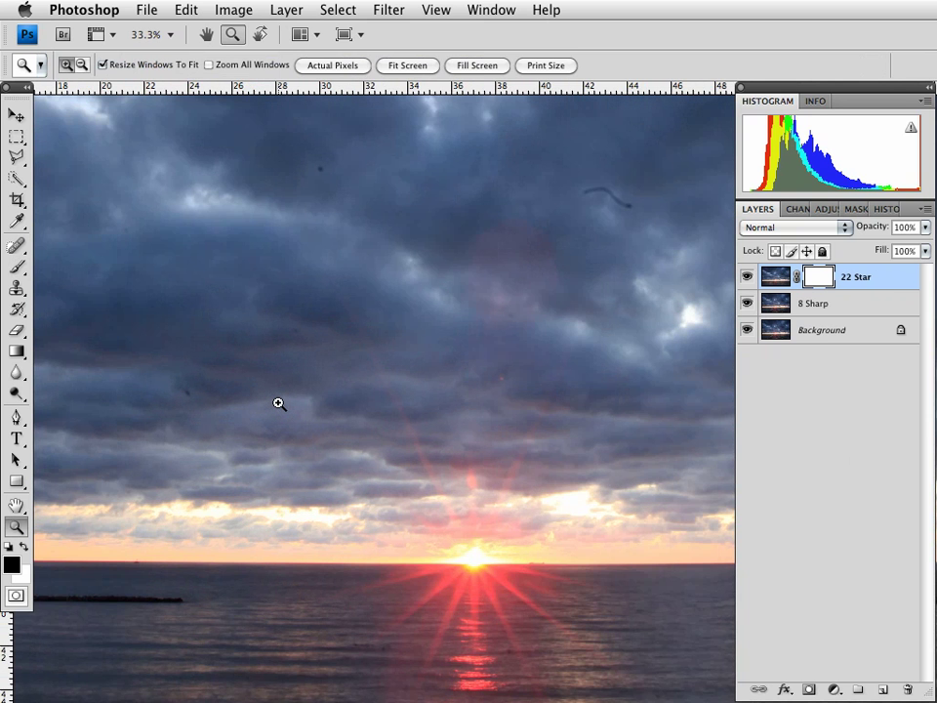
click(278, 404)
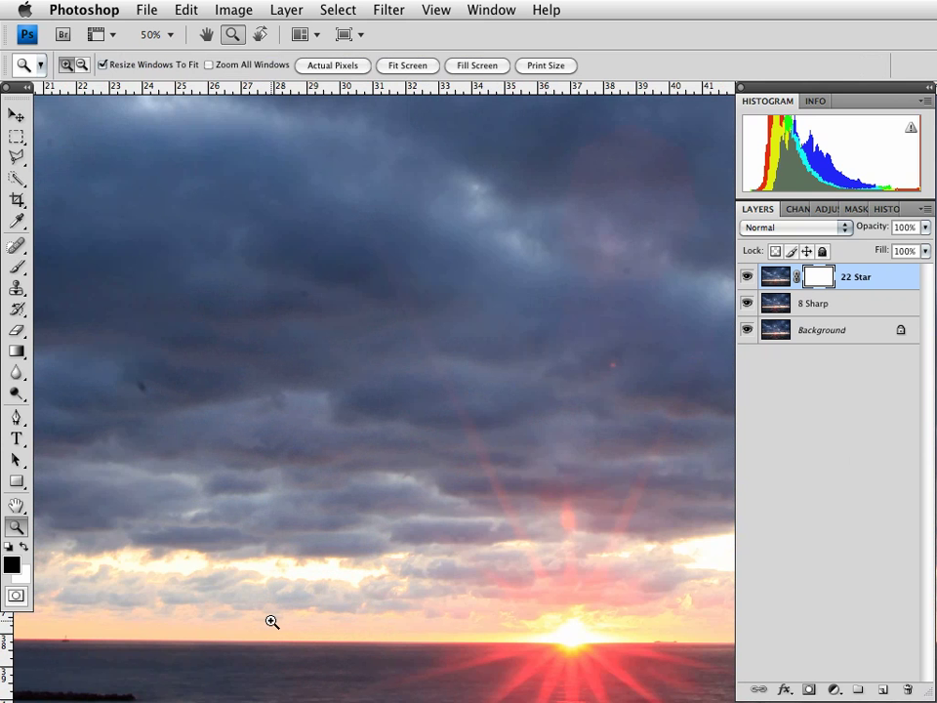
key(space)
drag(271, 621, 639, 445)
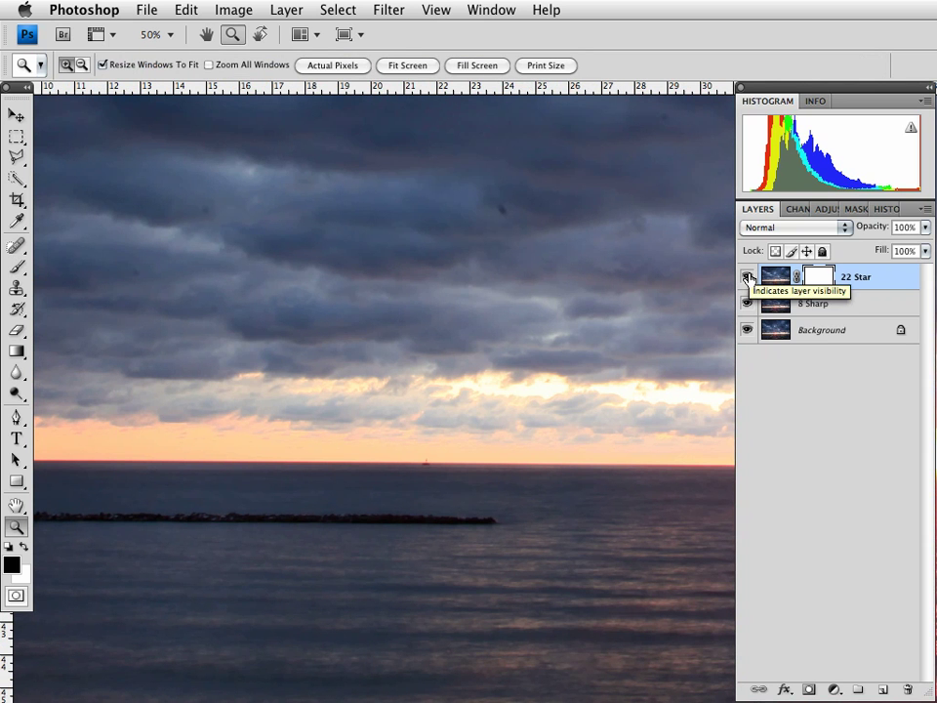
click(748, 277)
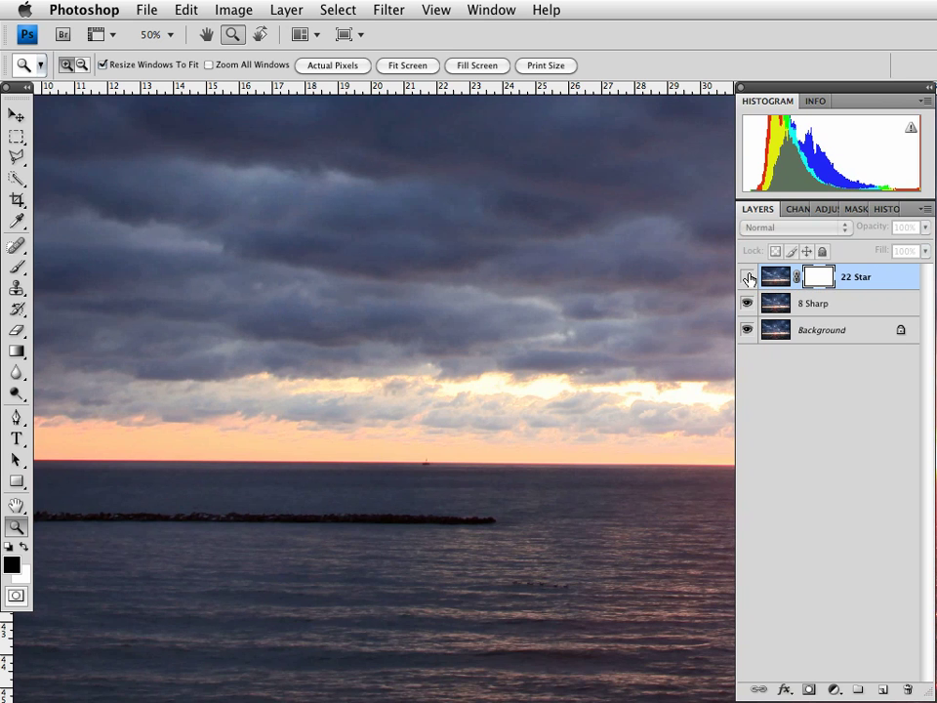
click(748, 279)
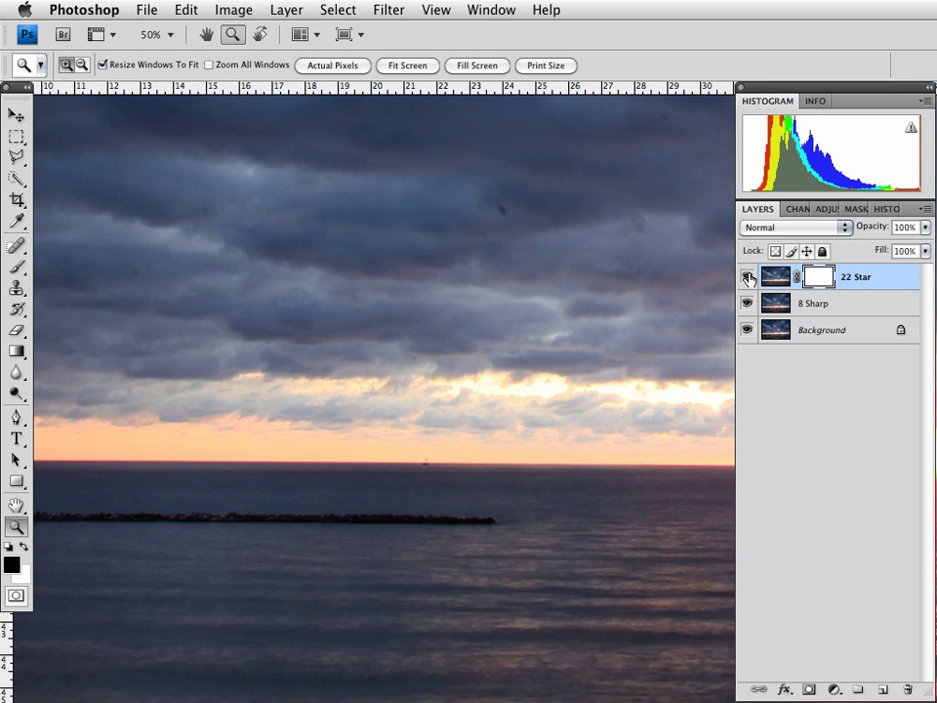
click(748, 278)
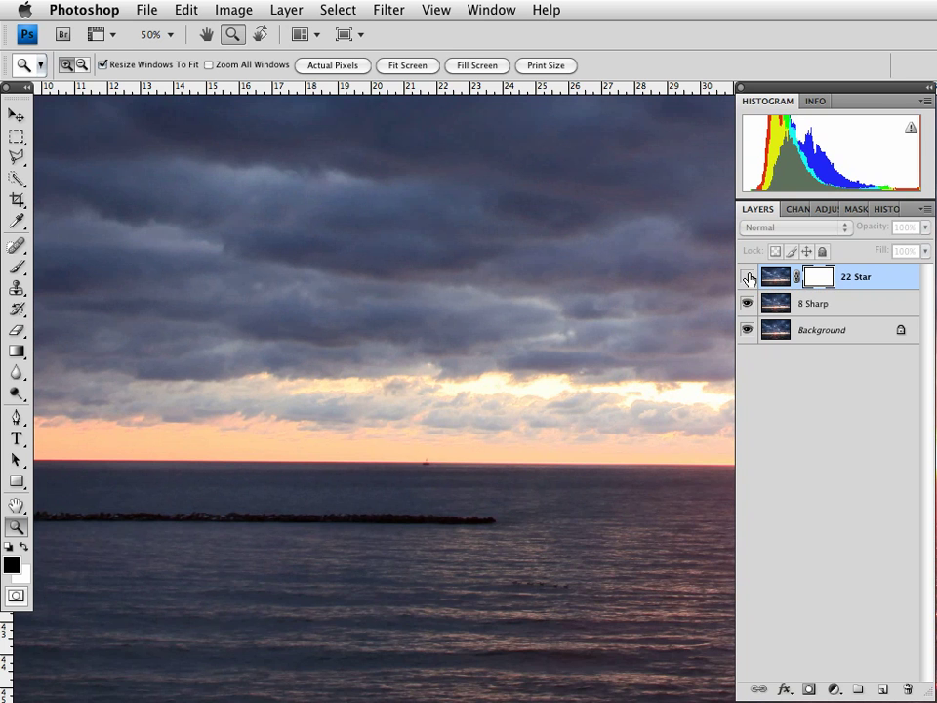
click(748, 278)
click(748, 279)
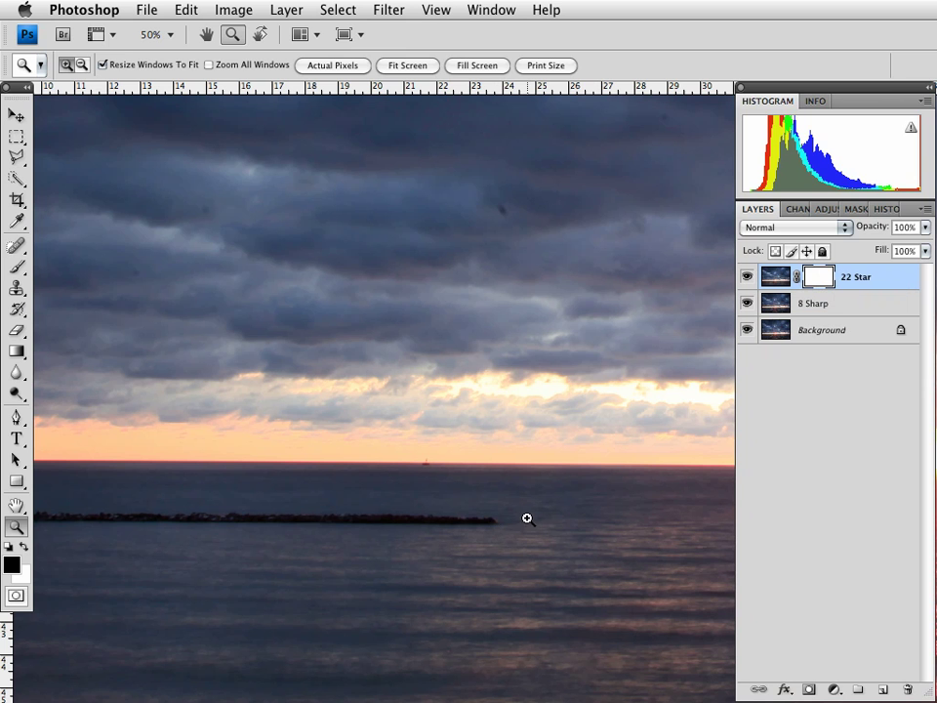
- Shrink the black brush to about 60 px at 100% opacity and work along the left jetty
key(b)
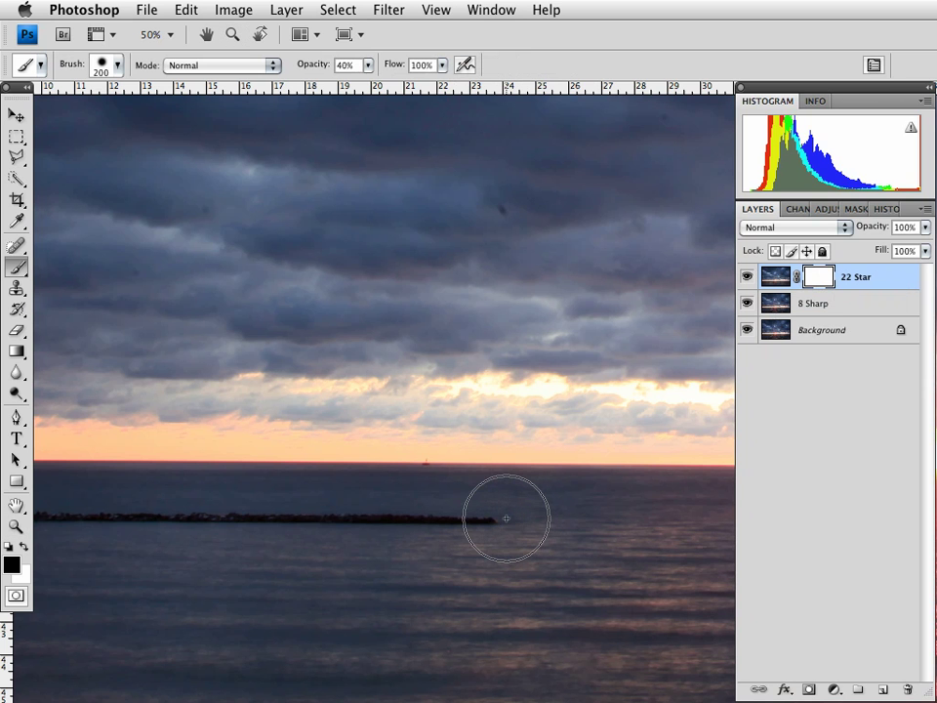
key(bracketleft)
key(bracketleft)
key(bracketleft)
key(bracketleft)
key(bracketleft)
key(bracketleft)
key(bracketleft)
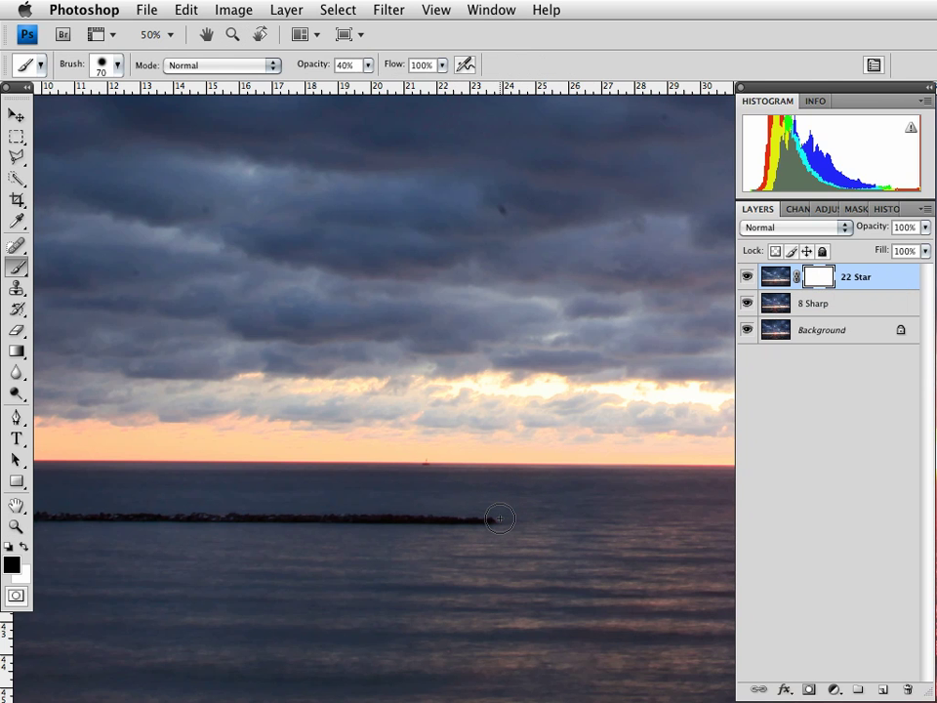
key(bracketleft)
key(0)
key(bracketleft)
key(bracketleft)
key(bracketleft)
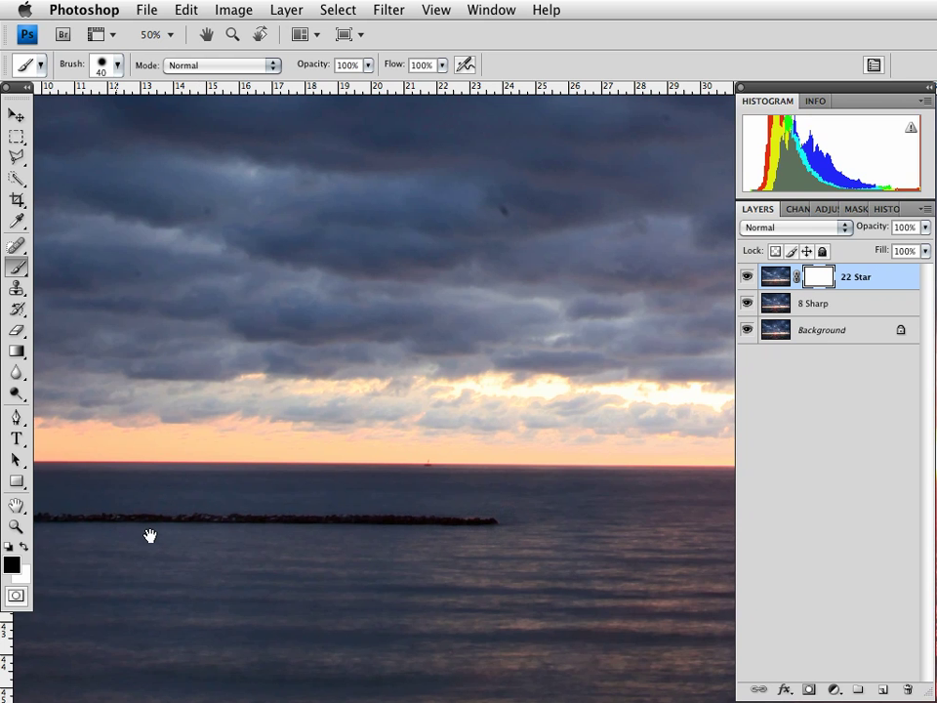
mouse_move(149, 535)
mouse_down()
mouse_move(401, 540)
mouse_move(496, 526)
mouse_up()
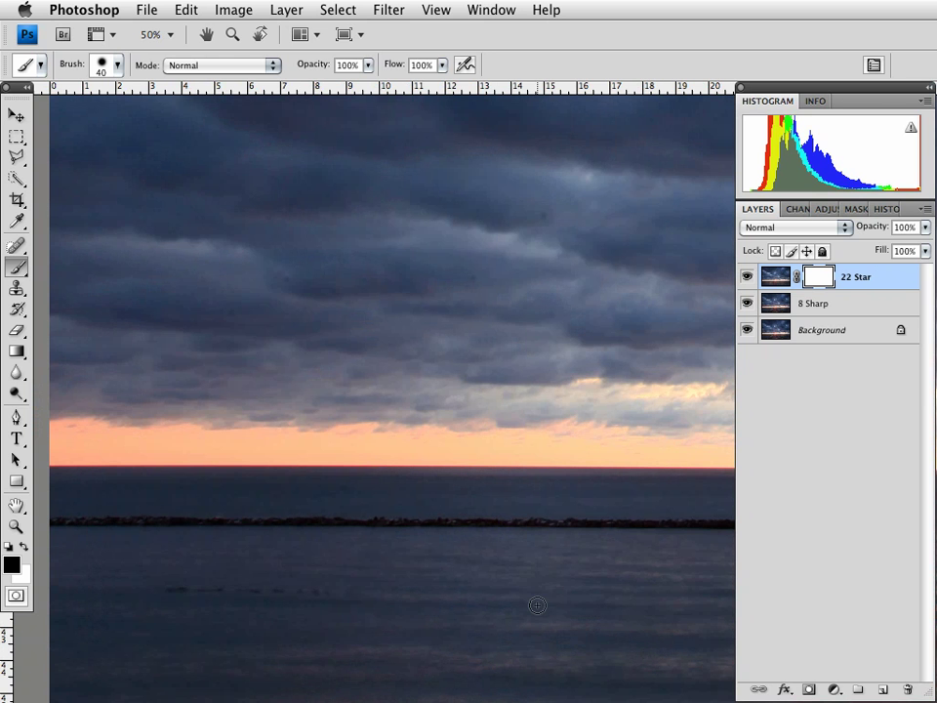
- Pan to the right jetty and paint the mask along it out to its far end
key(space)
drag(605, 607, 426, 611)
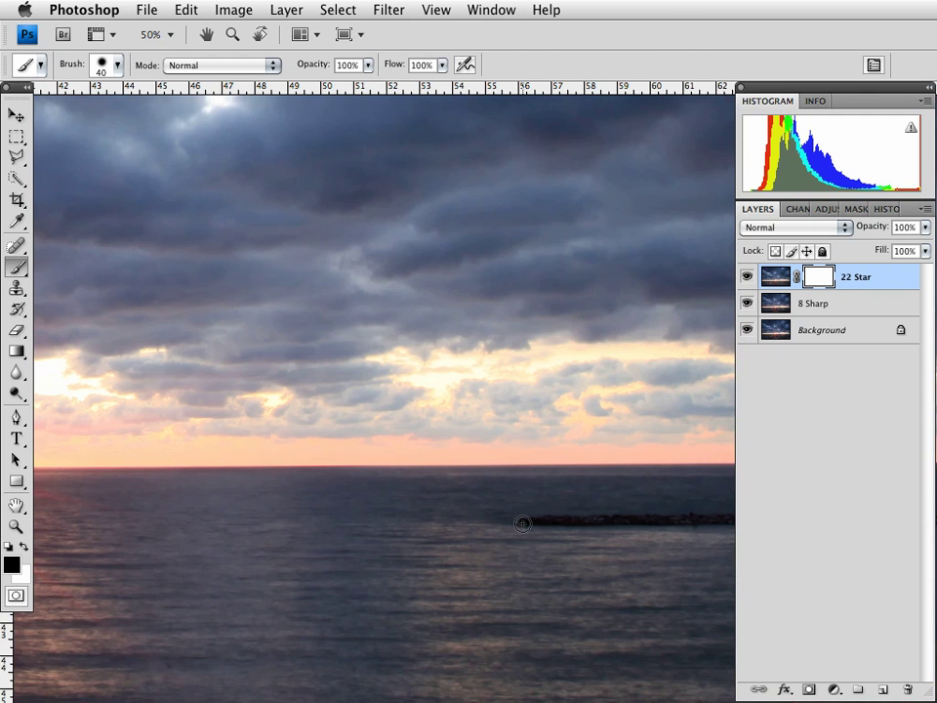
drag(523, 525, 718, 522)
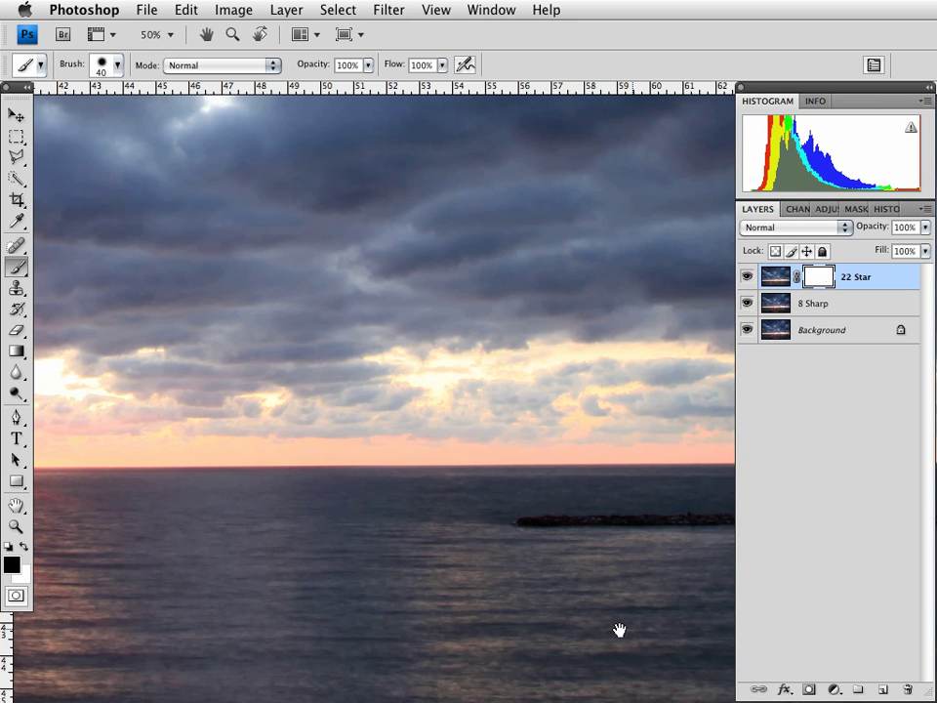
drag(619, 630, 393, 526)
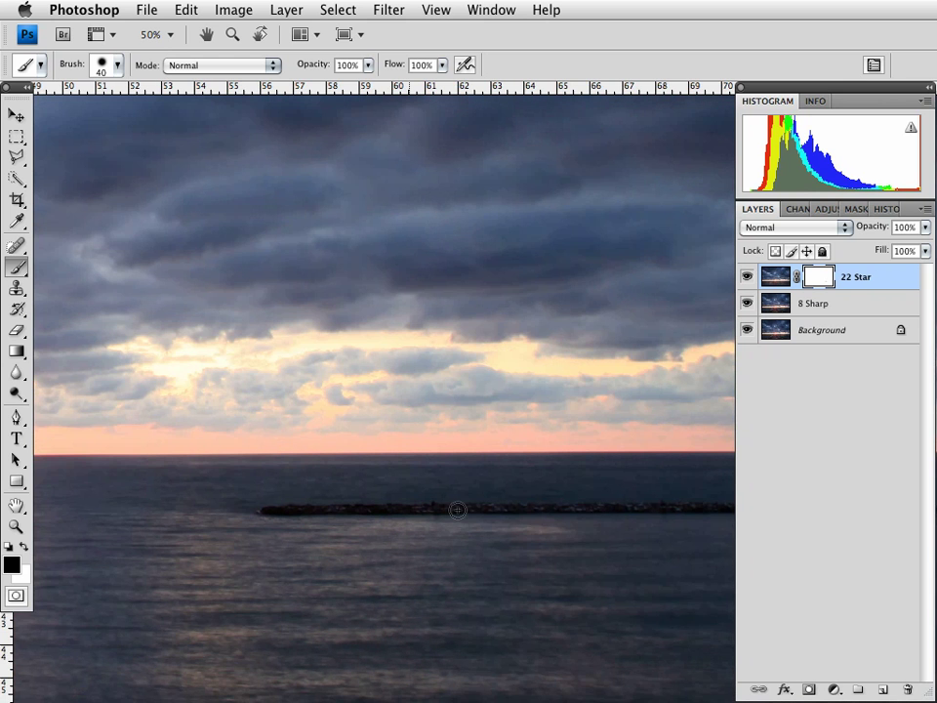
drag(639, 554, 374, 520)
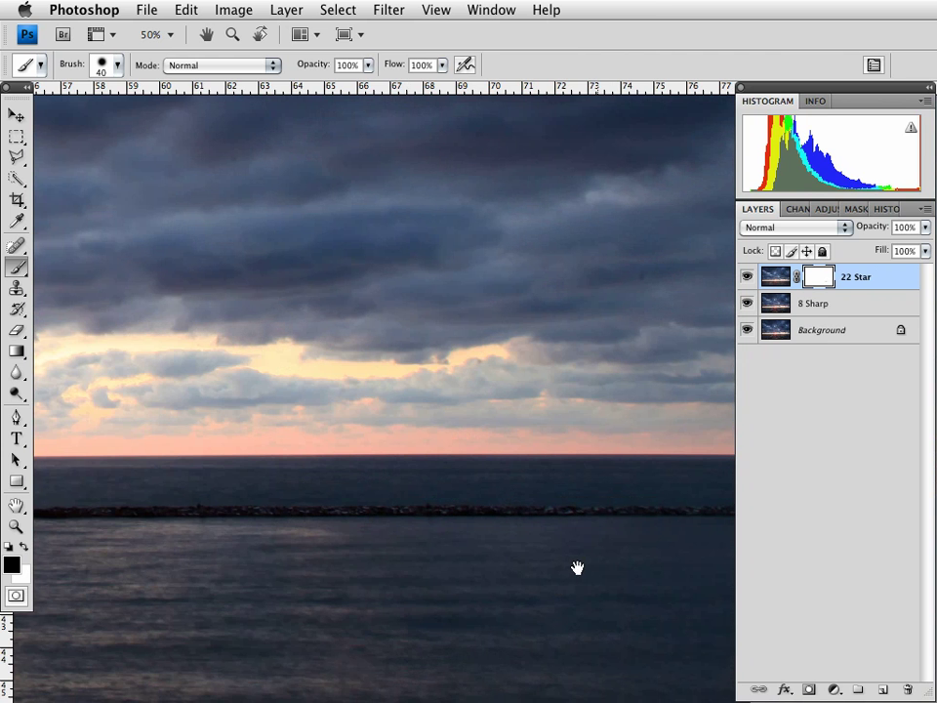
drag(577, 567, 459, 510)
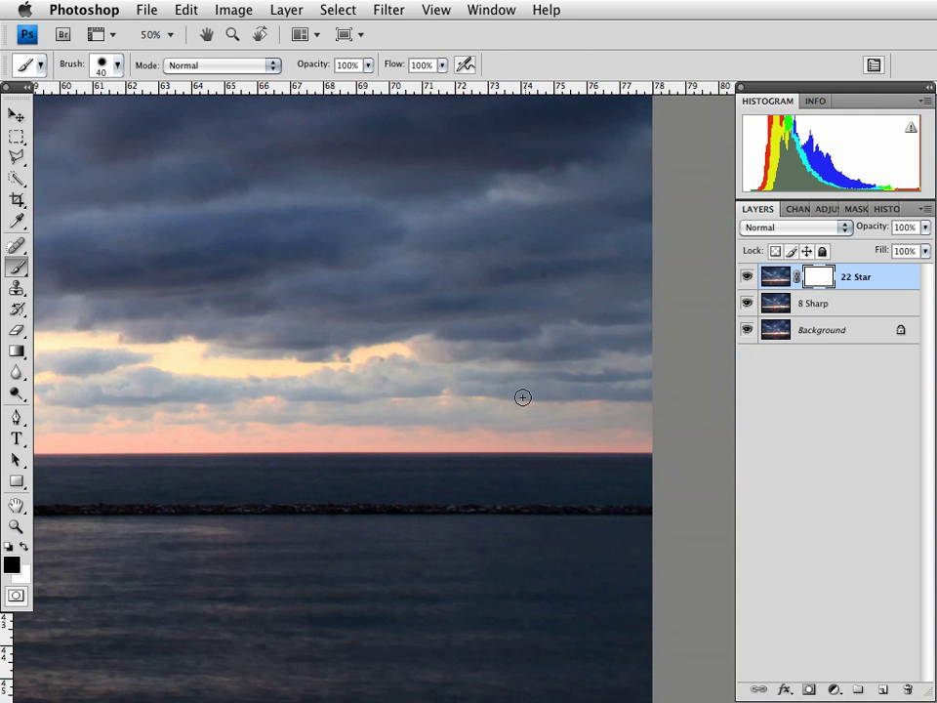
- Zoom out through 25% and 16.7% to 12.5% and centre the whole seascape
key(z)
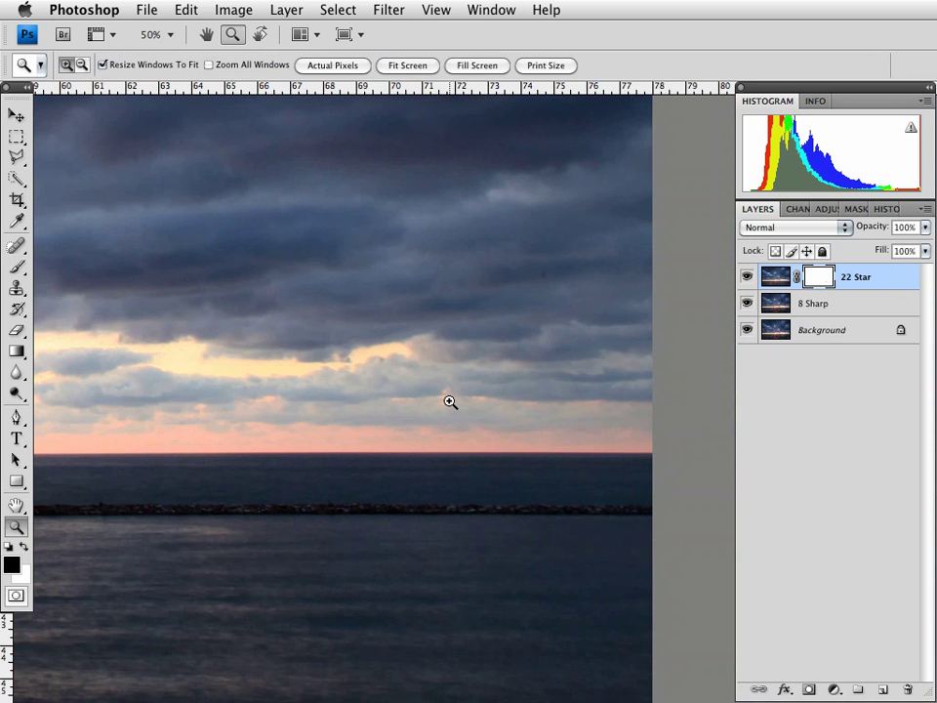
key(alt)
alt+click(450, 402)
alt+click(451, 402)
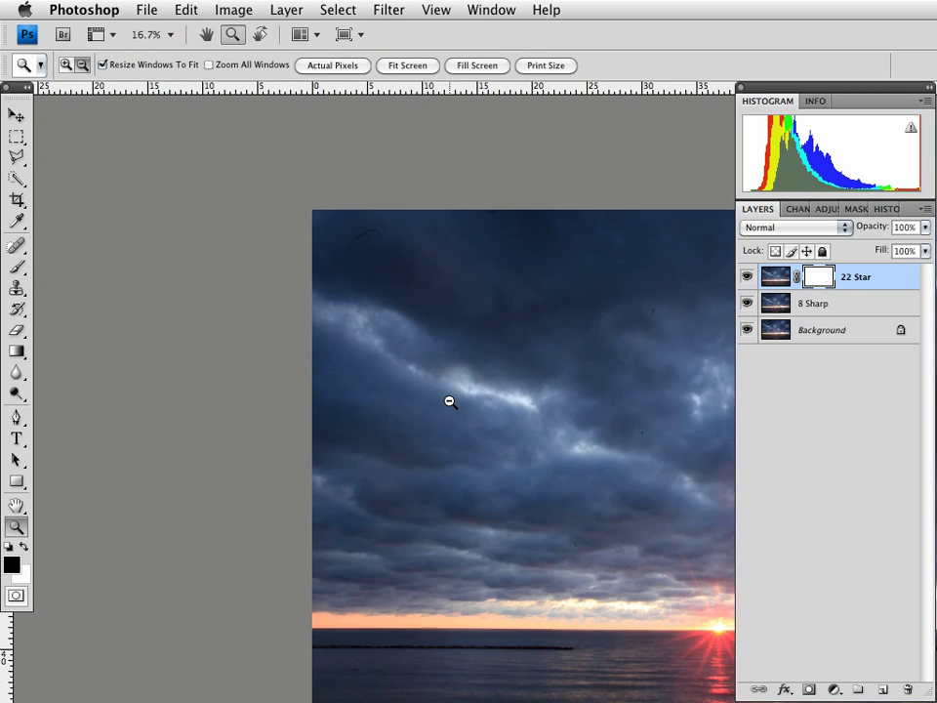
alt+click(450, 401)
drag(485, 460, 194, 358)
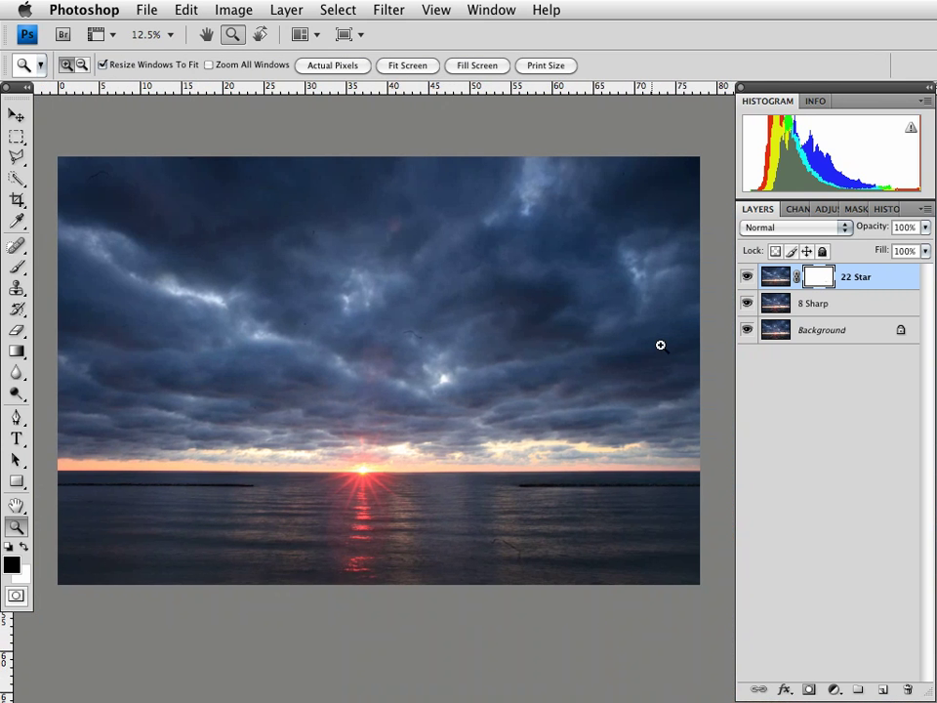
key(alt)
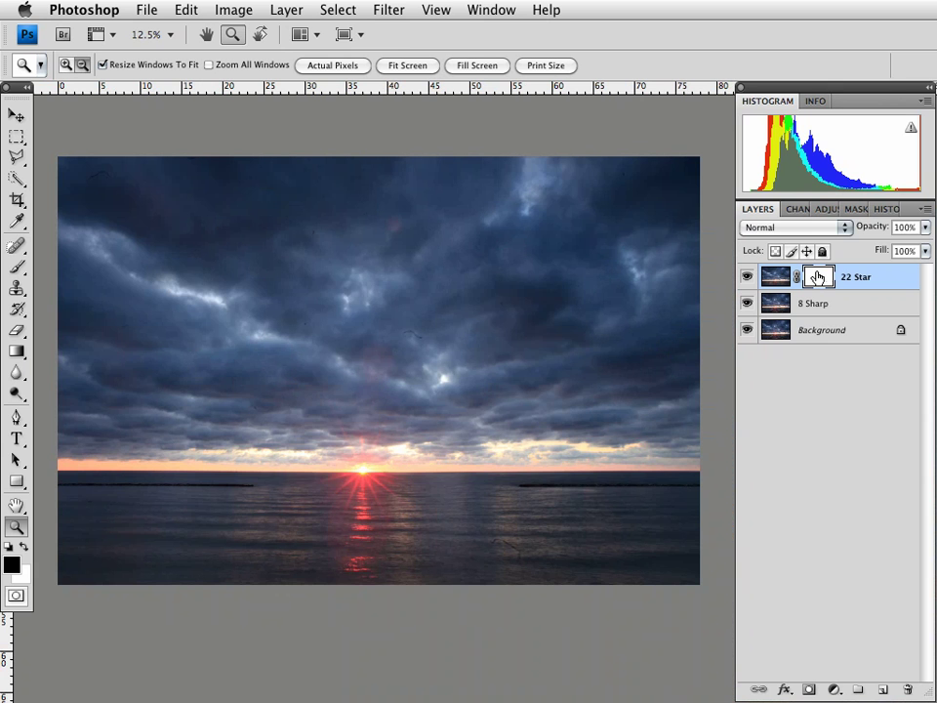
- View the 22 Star mask alone, return to the composite, then advance Bridge to TMEFoundationConceptsLayers.psd
alt+click(819, 277)
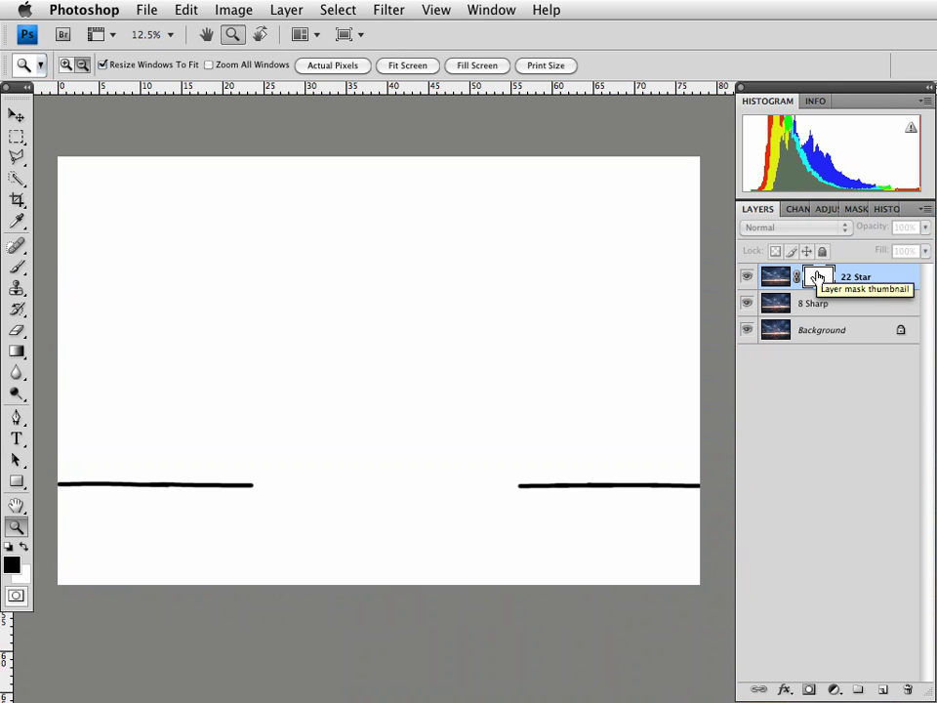
alt+click(818, 277)
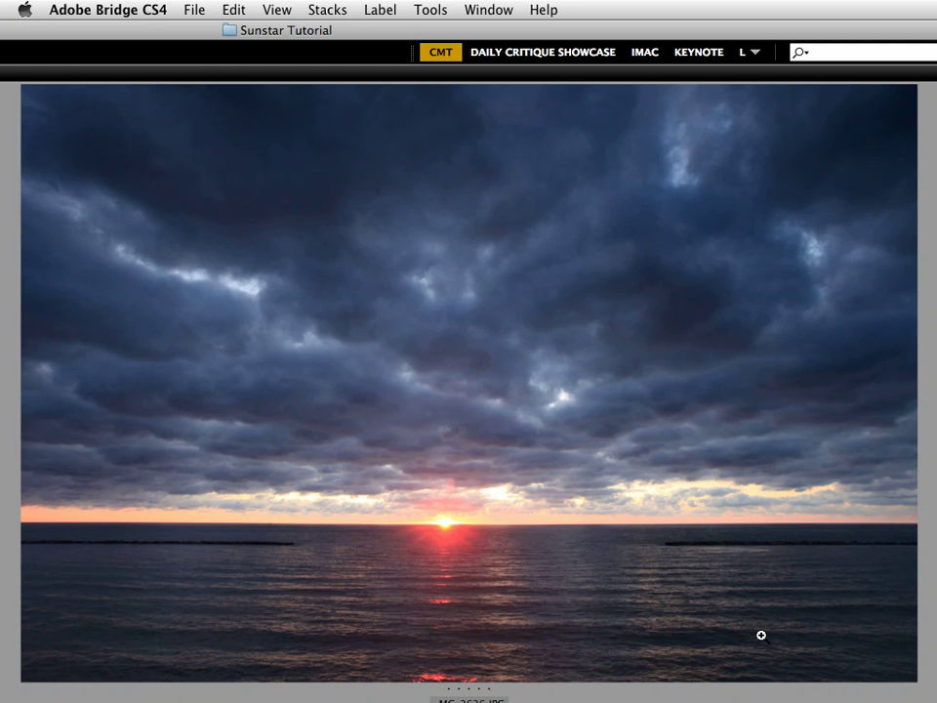
key(Right)
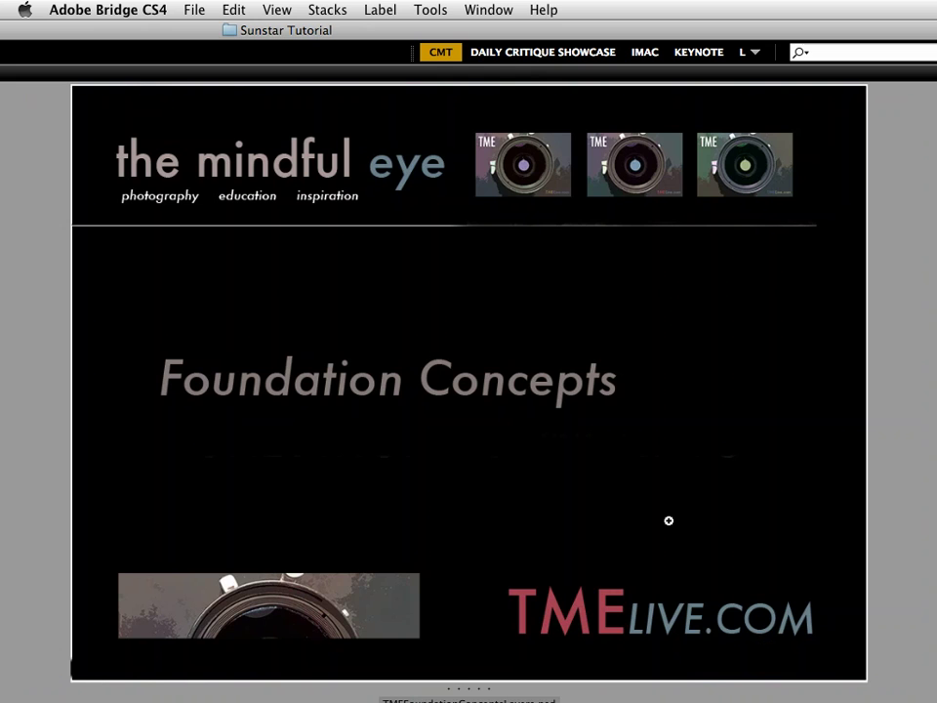